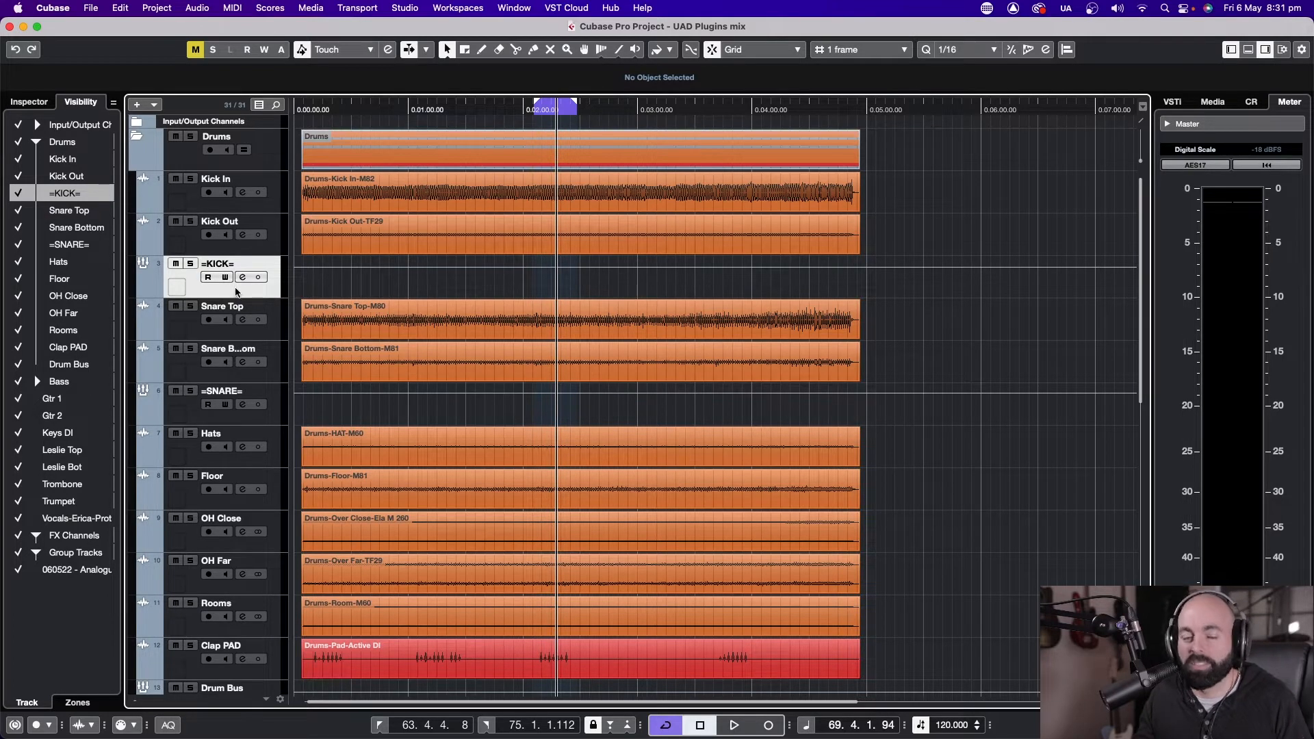
Insert the UADx Neve 1073 Preamp and EQ in the first insert slot of the =KICK= channel.
{"action": "key", "text": "F3"}
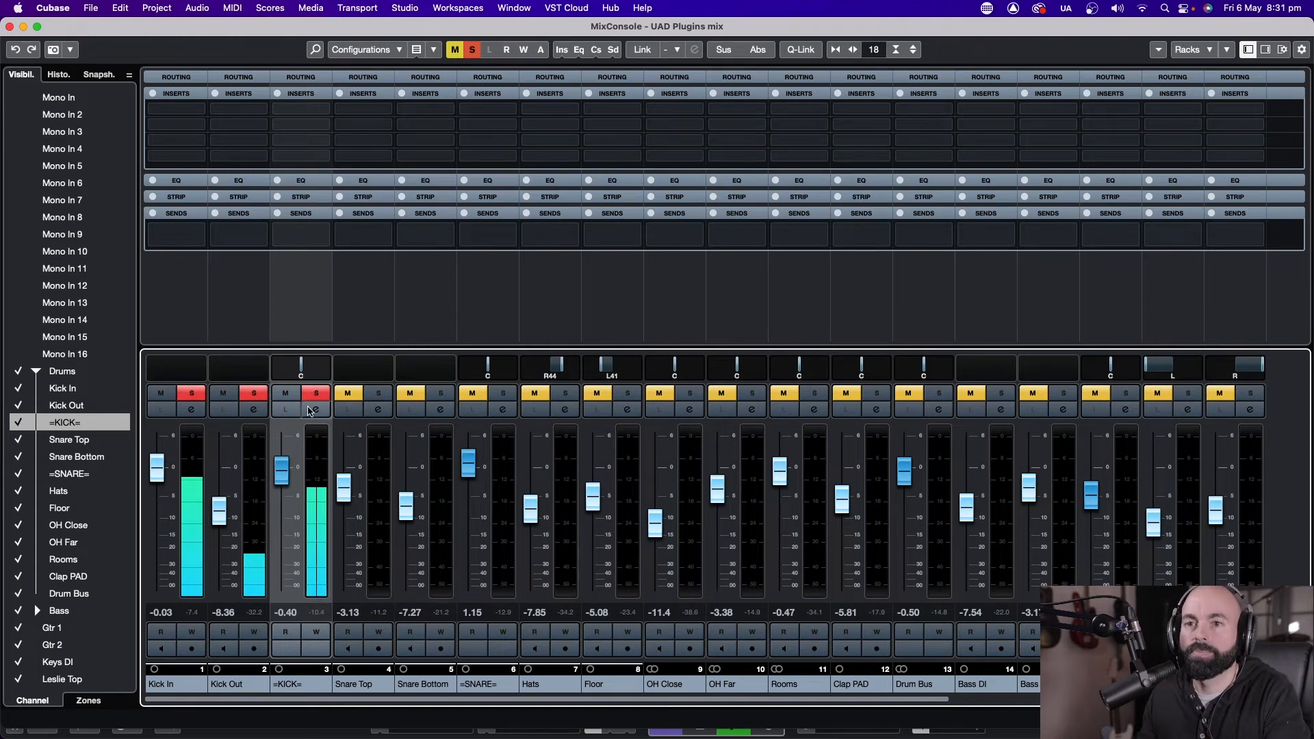
{"action": "key", "text": "F3"}
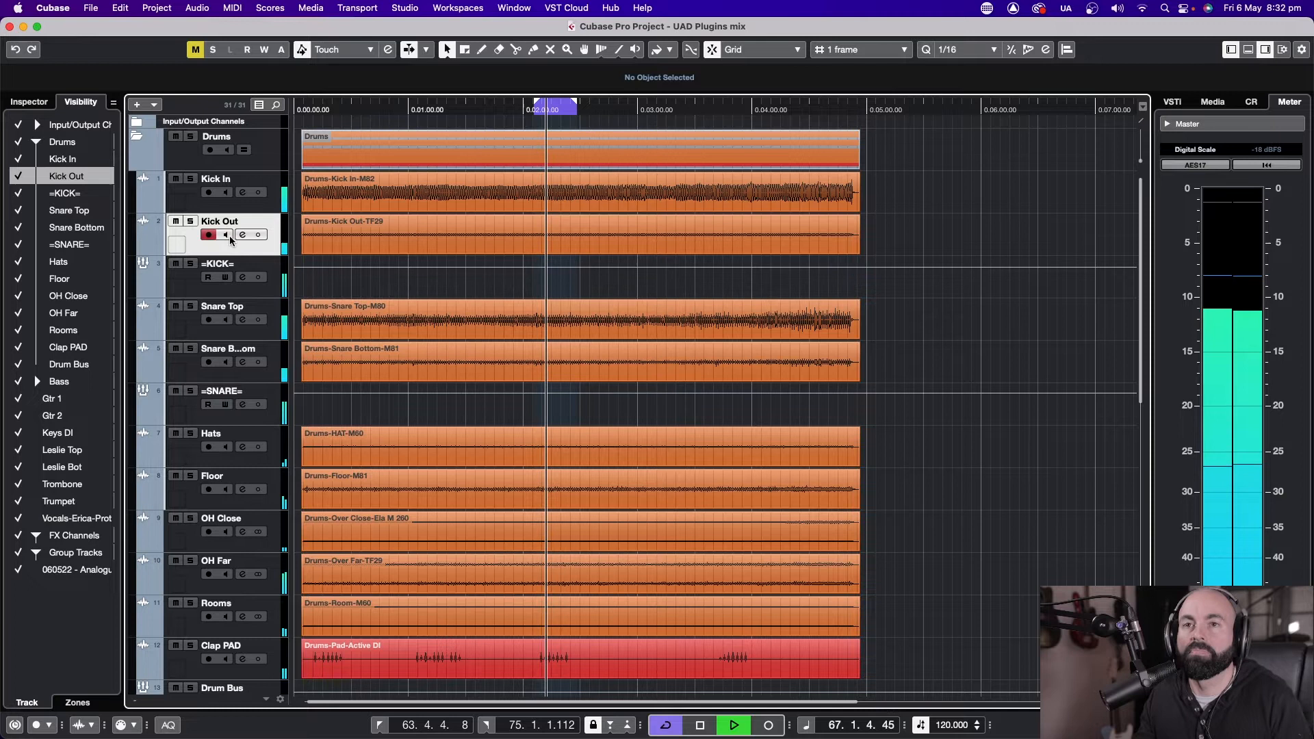
{"action": "key", "text": "space"}
{"action": "left_click", "coordinate": [204, 261]}
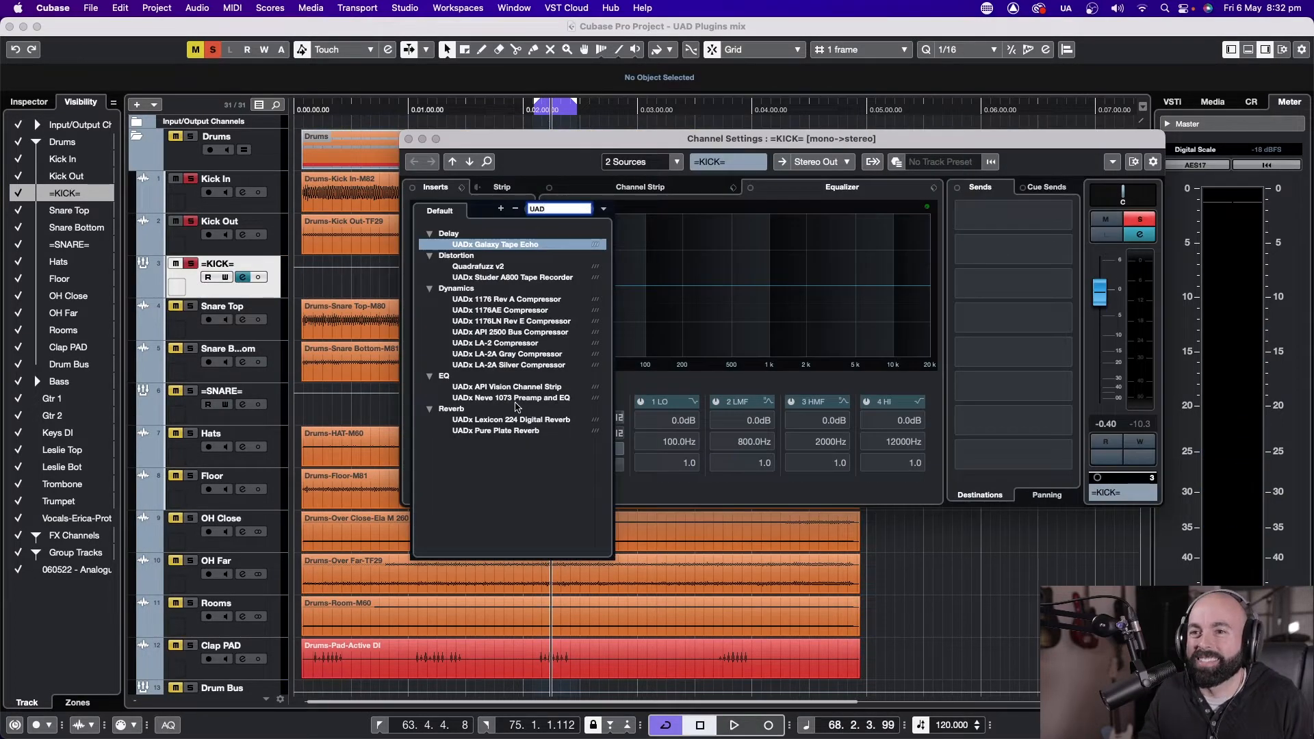
{"action": "left_click", "coordinate": [514, 399]}
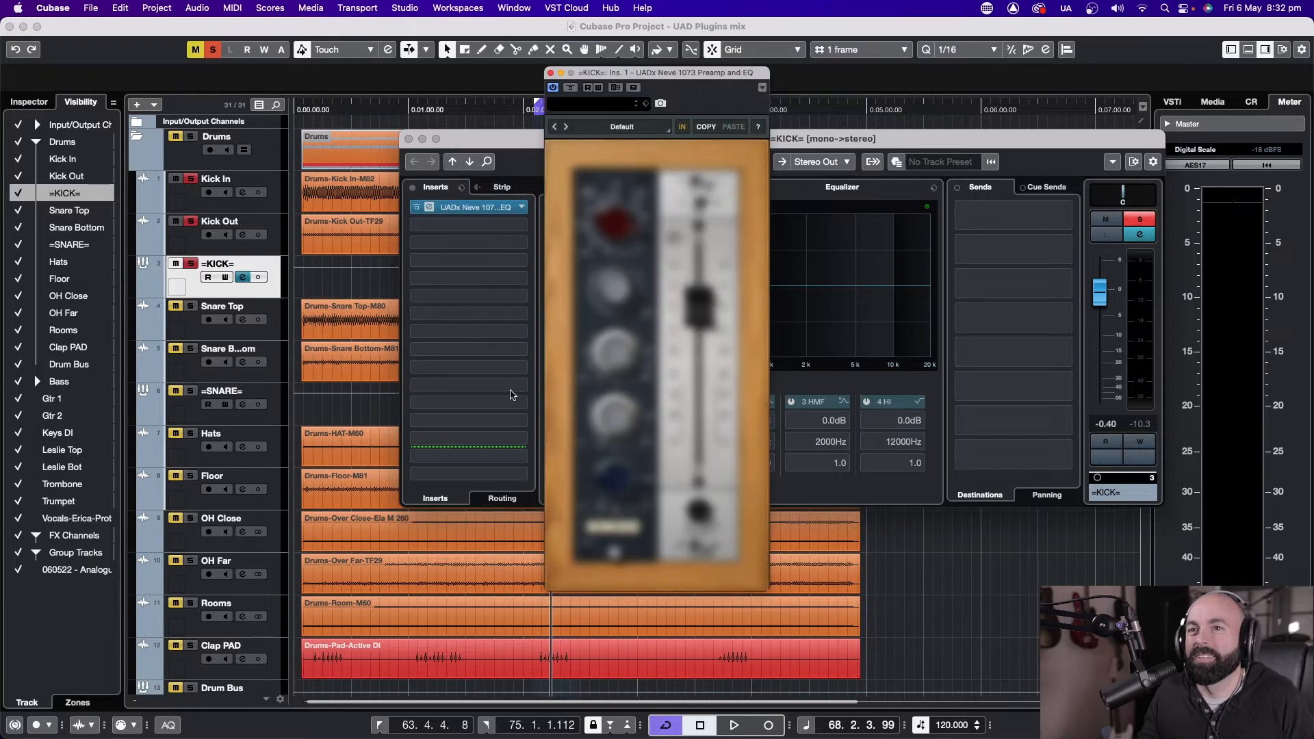
Lower the high-pass filter frequency on the kick's Neve 1073 while auditioning it during playback.
{"action": "key", "text": "space"}
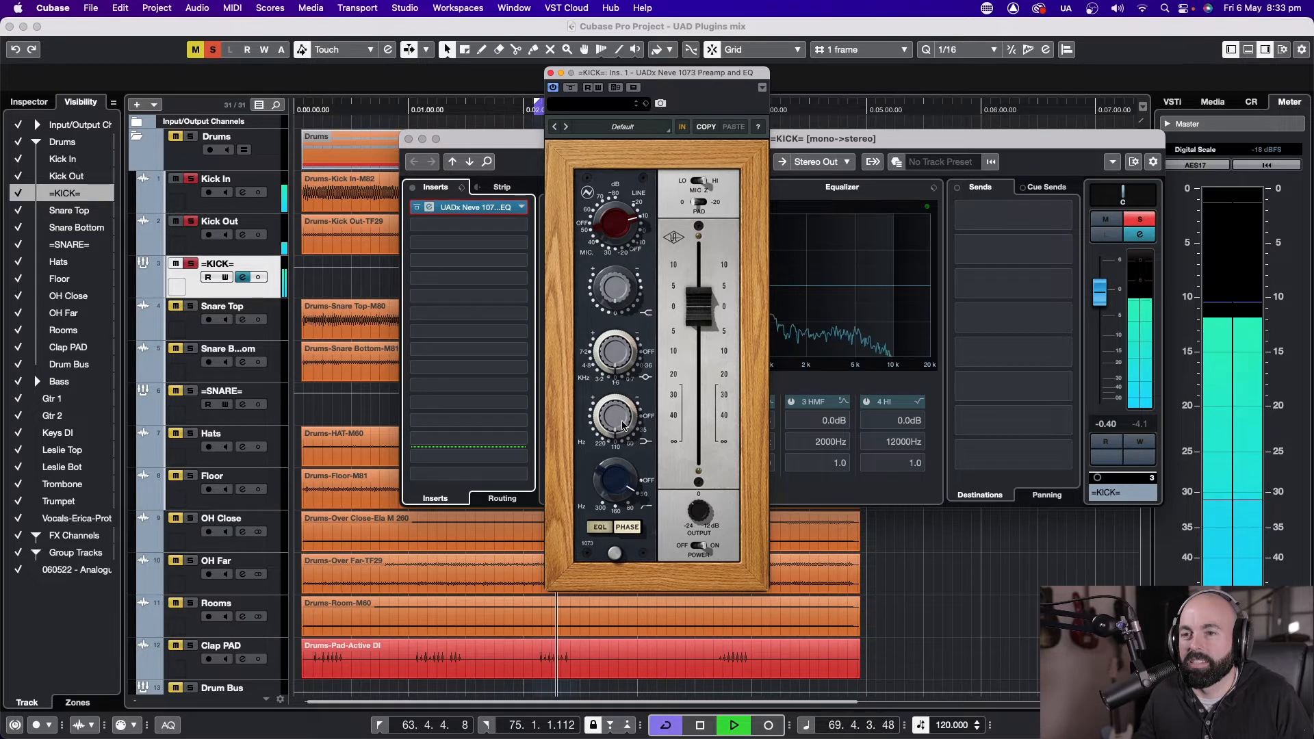
{"action": "key", "text": "space"}
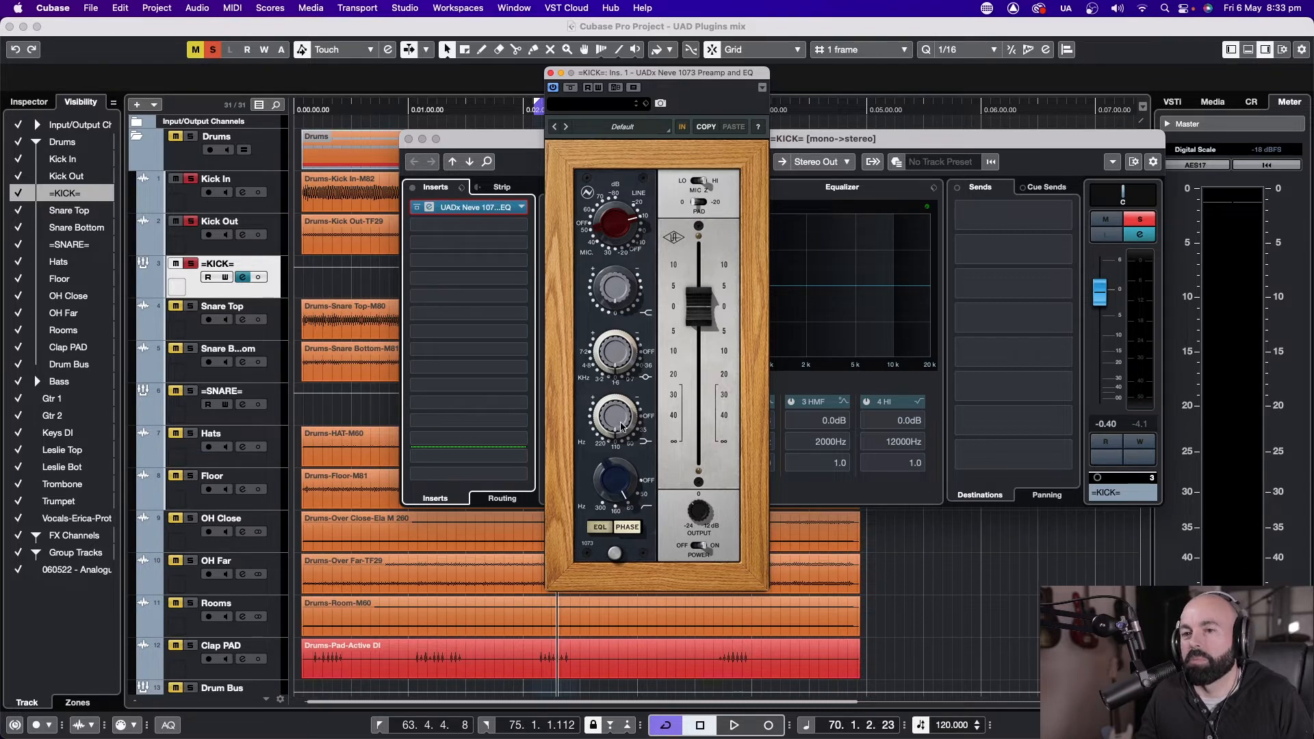
{"action": "key", "text": "space"}
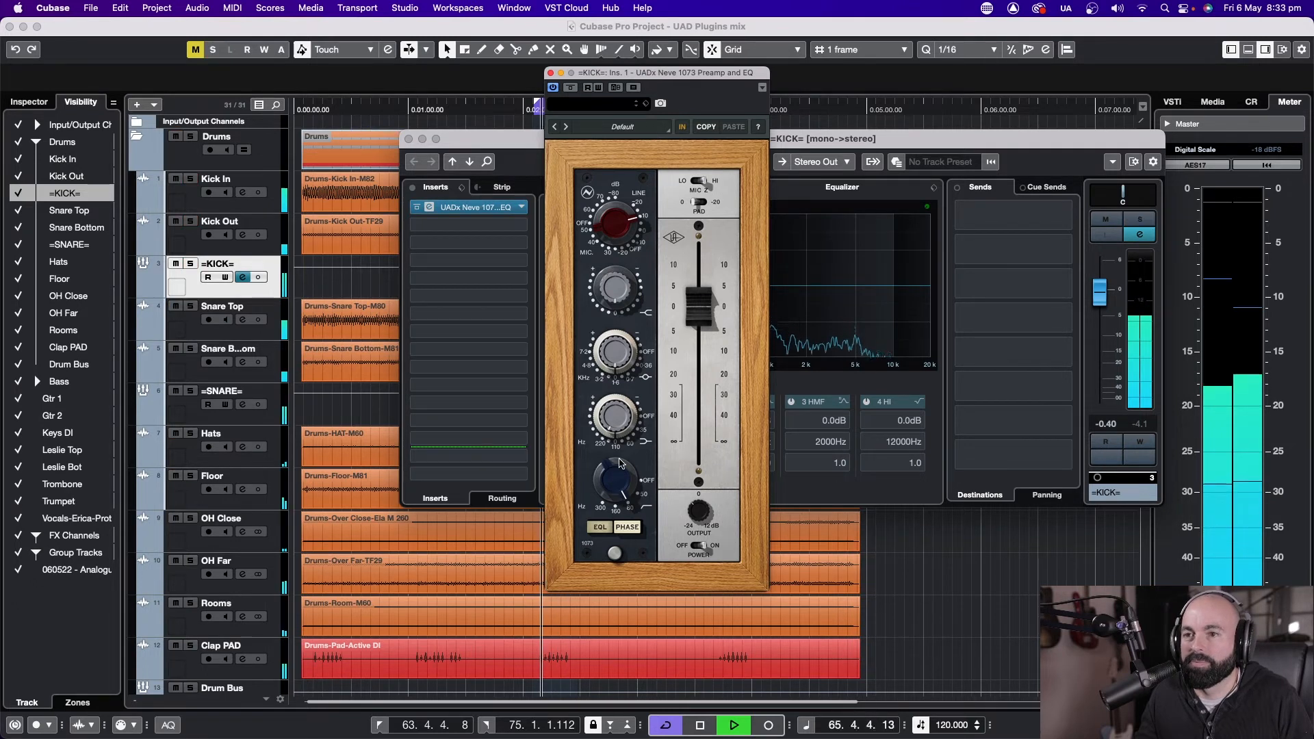
{"action": "left_click_drag", "start_coordinate": [619, 464], "coordinate": [617, 491]}
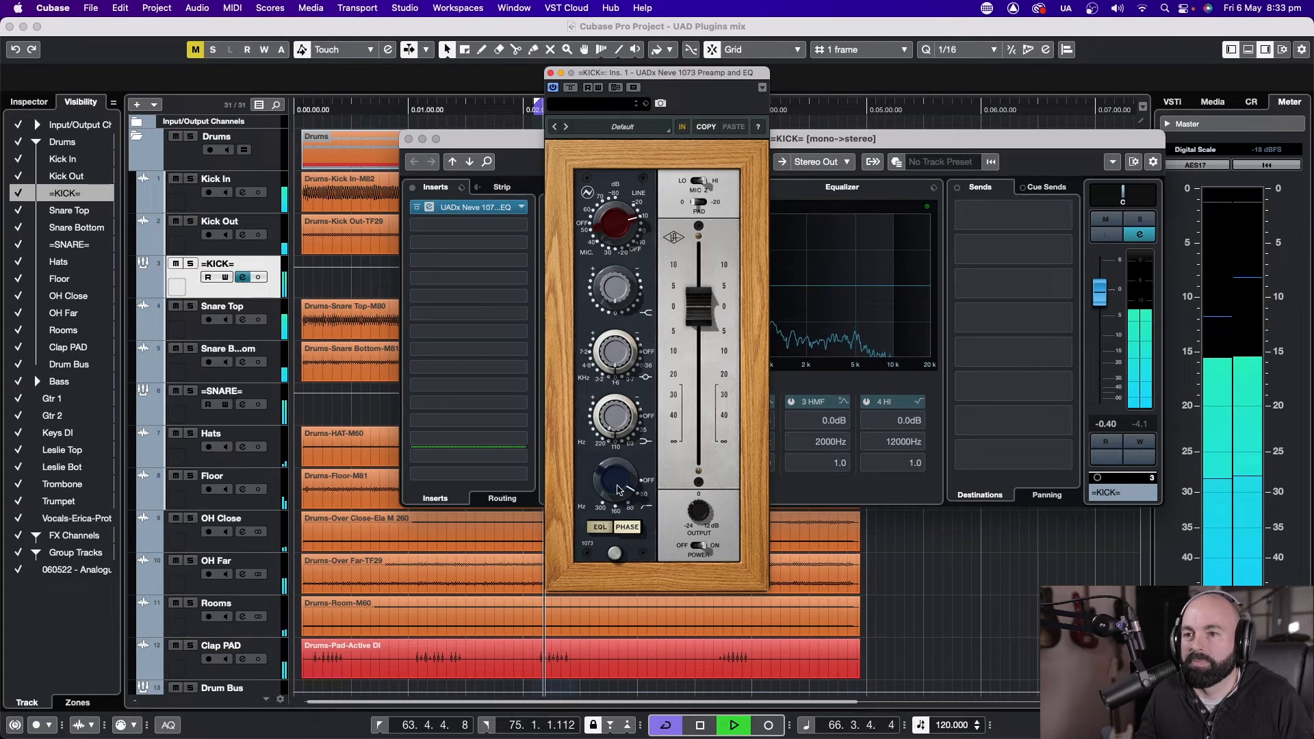
{"action": "key", "text": "space"}
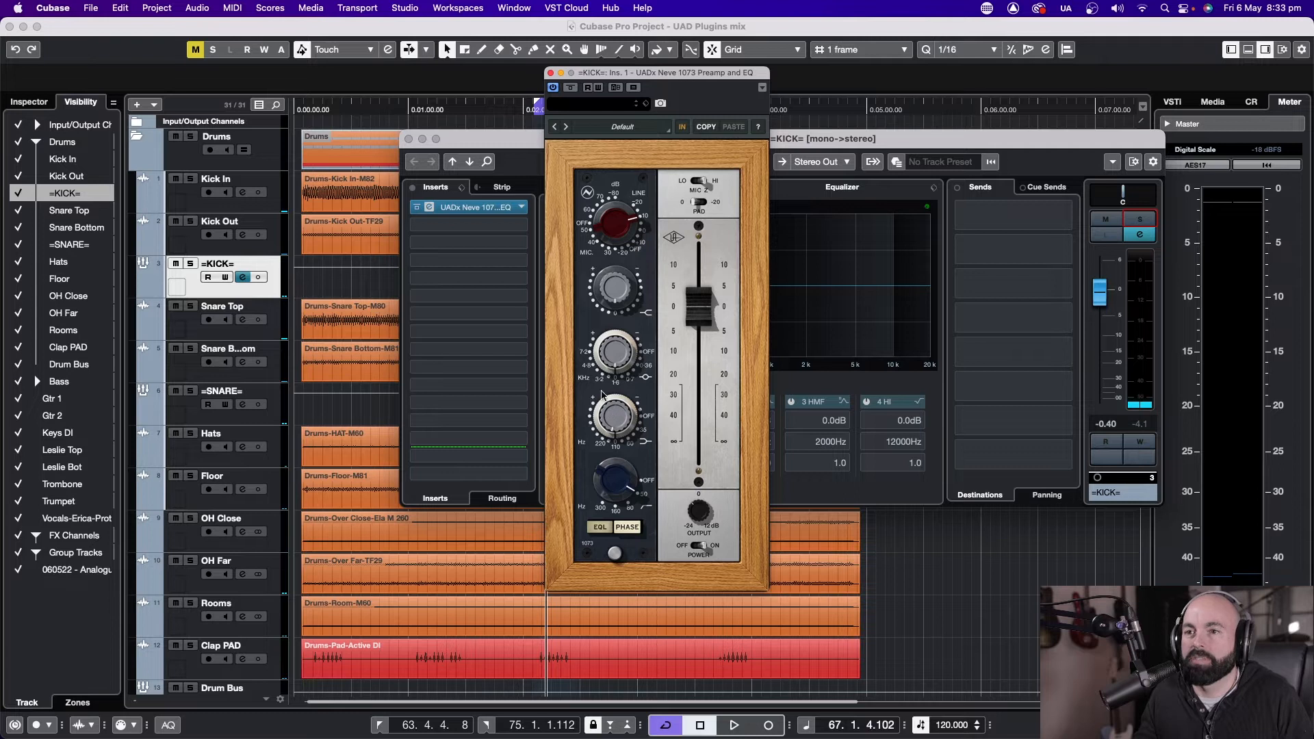
Audition the =KICK= channel's Neve 1073 sound in solo and within the full mix.
{"action": "key", "text": "s"}
{"action": "key", "text": "space"}
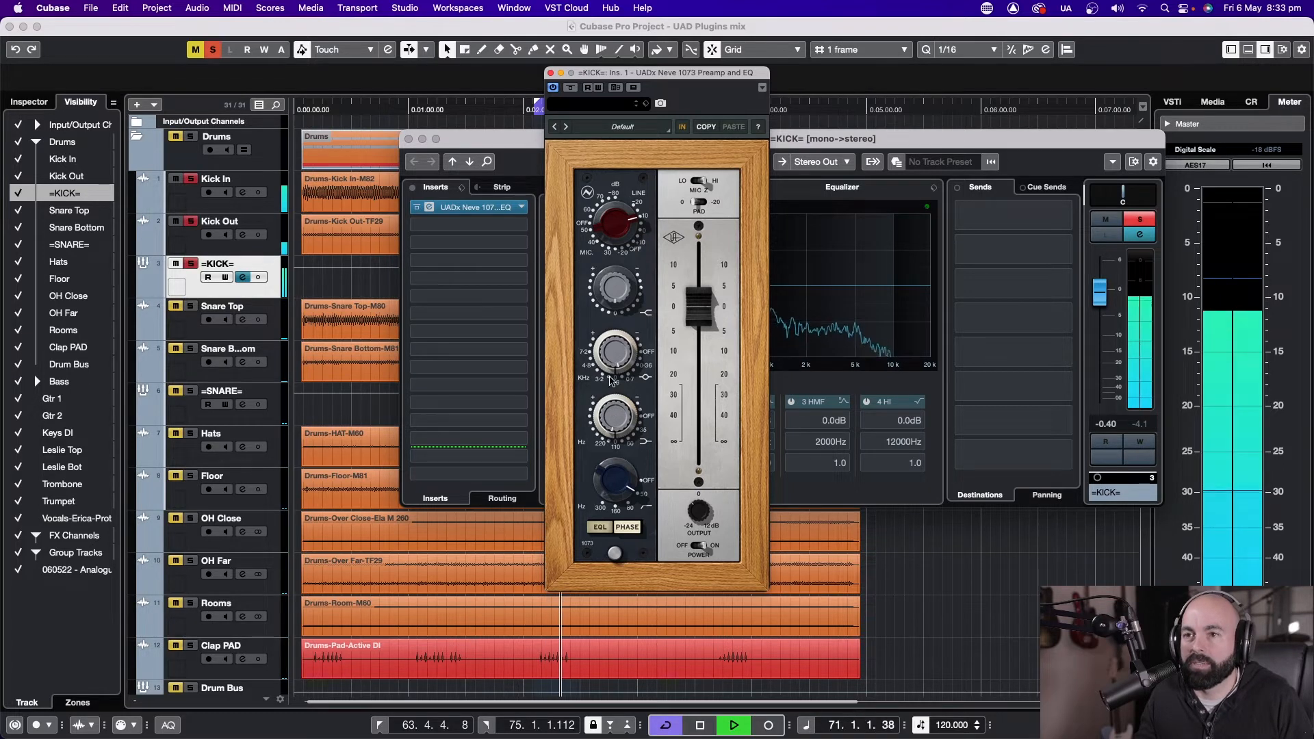
{"action": "key", "text": "s"}
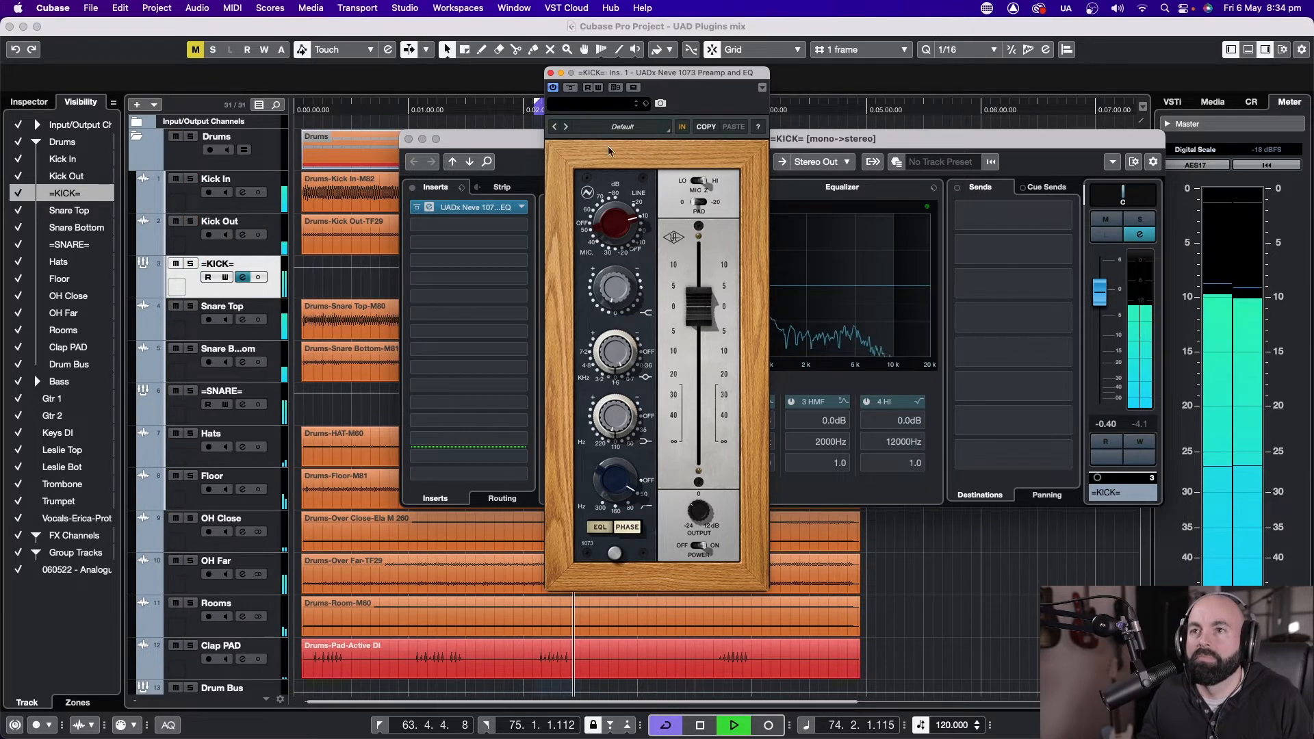
{"action": "key", "text": "space"}
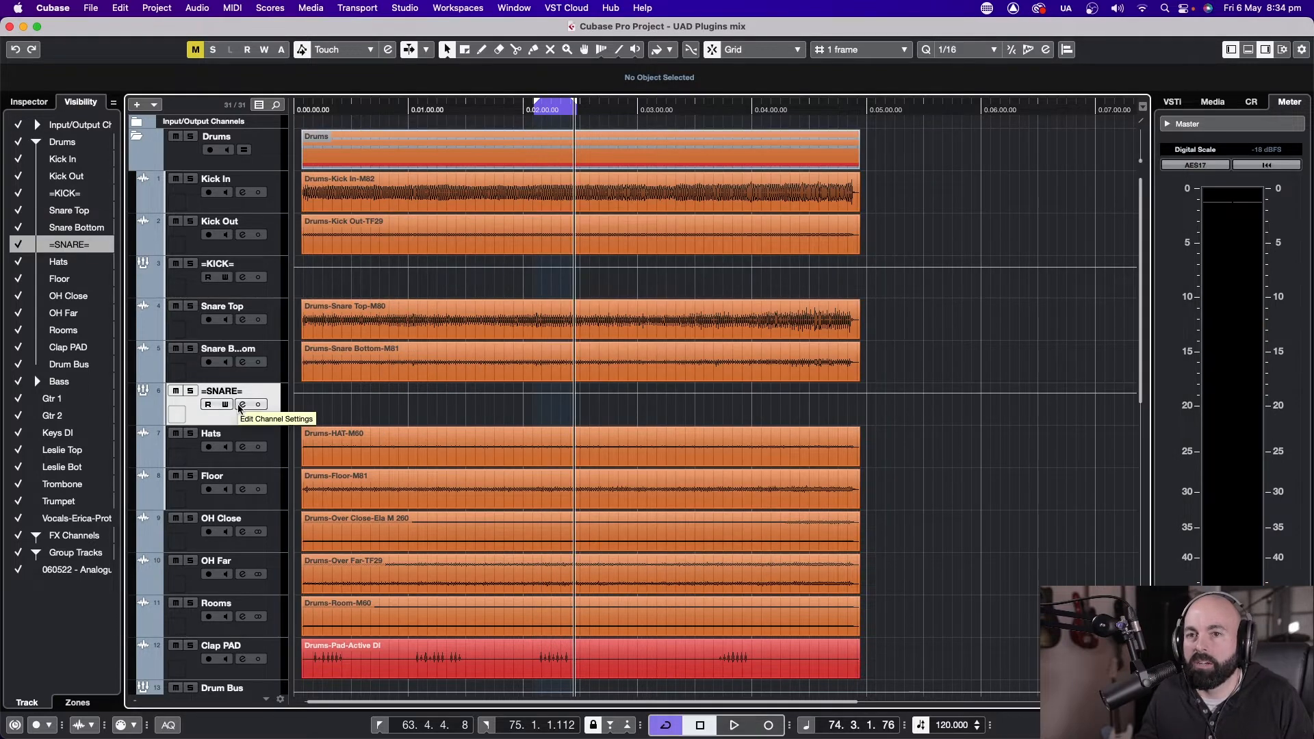
Insert the UADx Neve 1073 Preamp and EQ on the =SNARE= channel and audition it in the full mix.
{"action": "left_click", "coordinate": [243, 404]}
{"action": "key", "text": "space"}
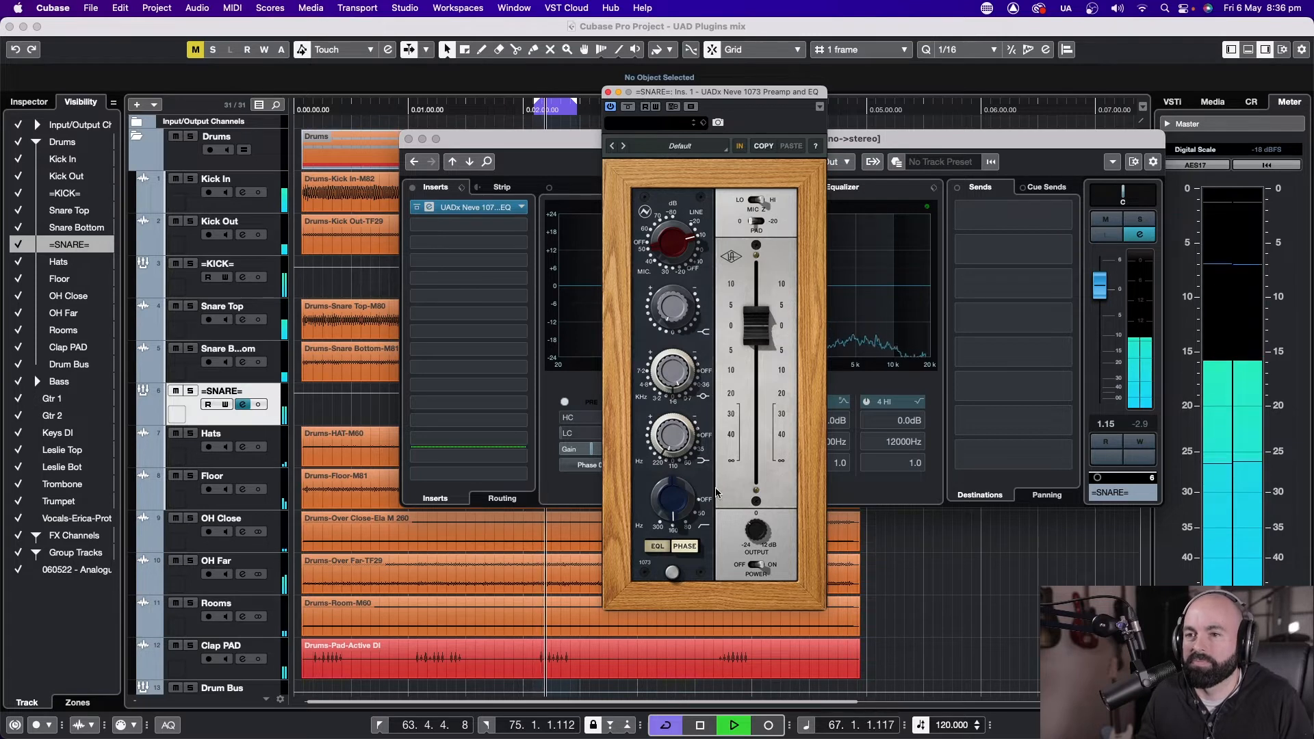
{"action": "left_click", "coordinate": [607, 92]}
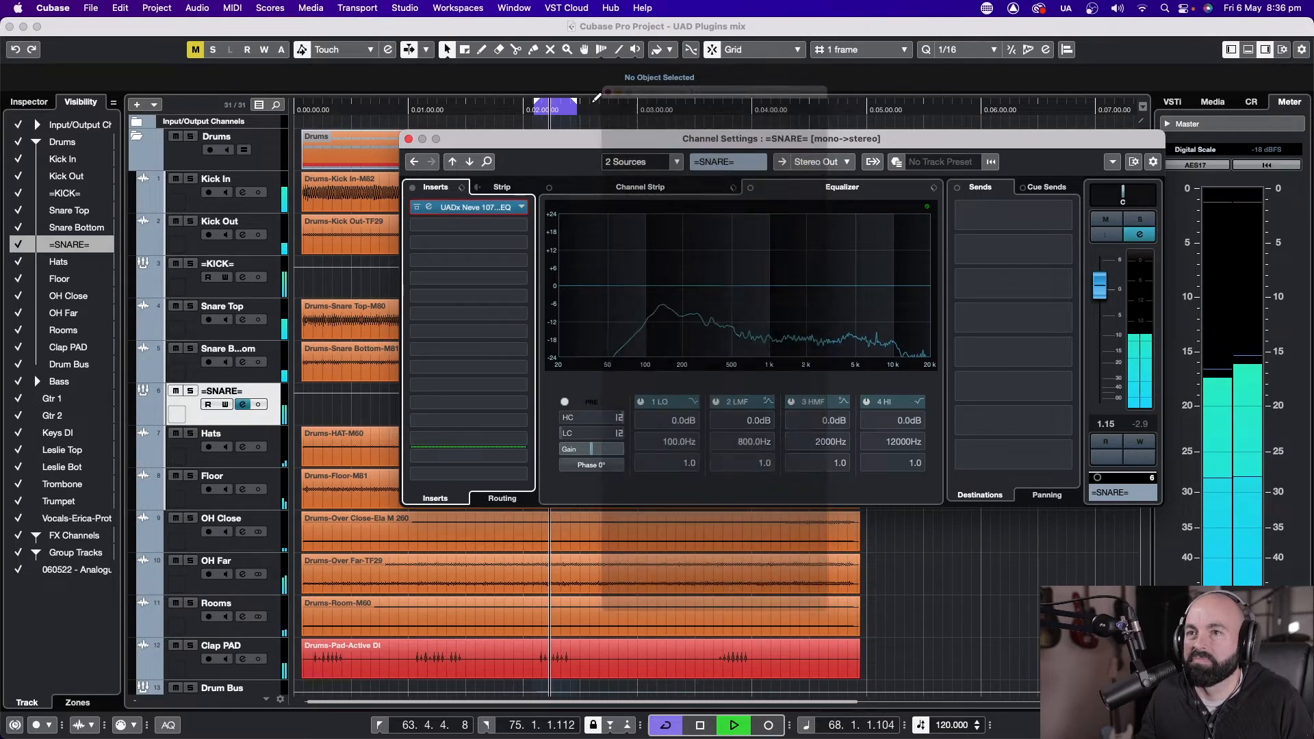
{"action": "left_click", "coordinate": [409, 139]}
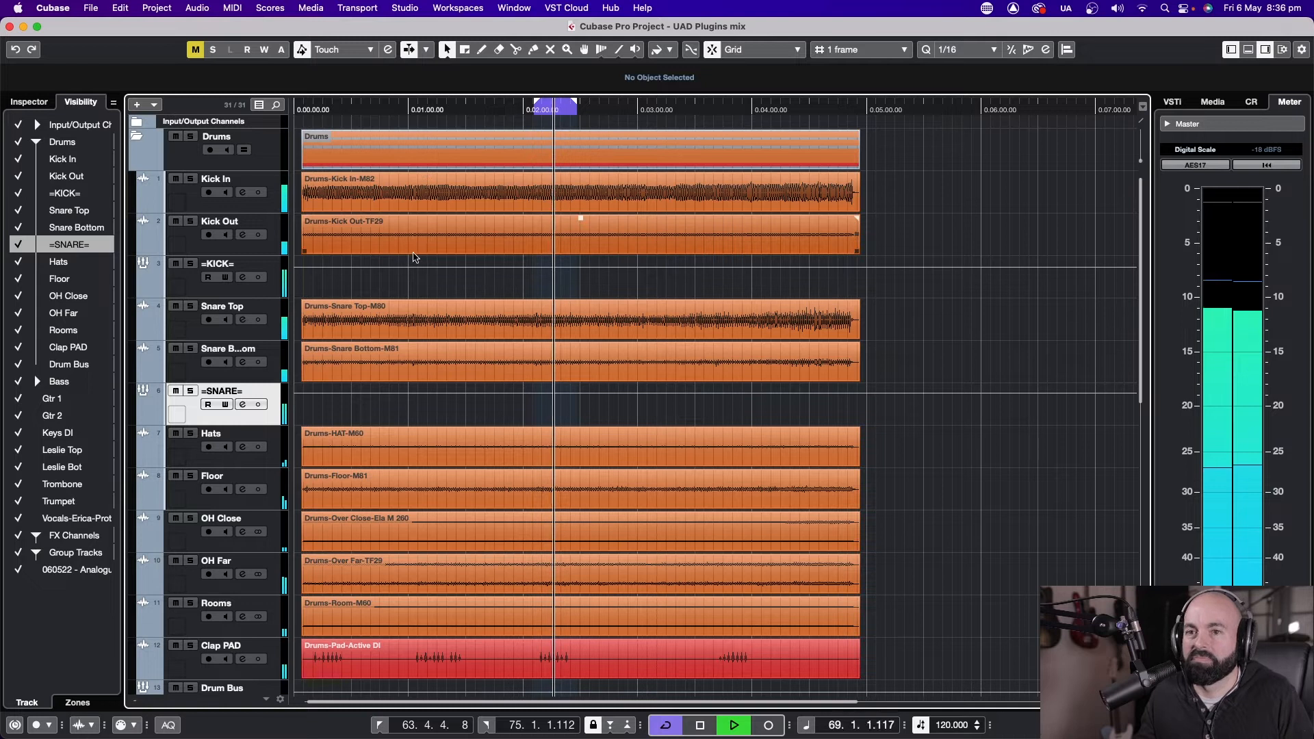
{"action": "key", "text": "space"}
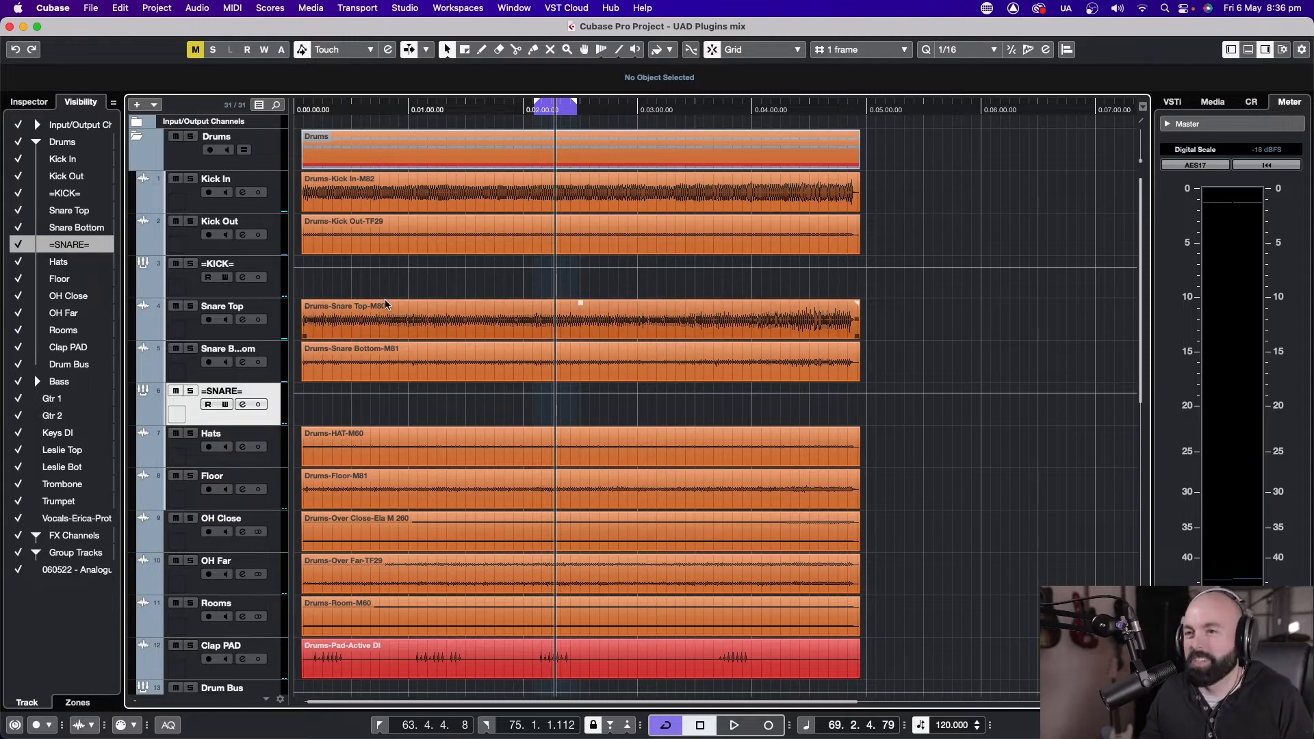
Insert the UADx 1176LN Rev E Compressor in the second insert slot of the =KICK= channel.
{"action": "left_click", "coordinate": [215, 280]}
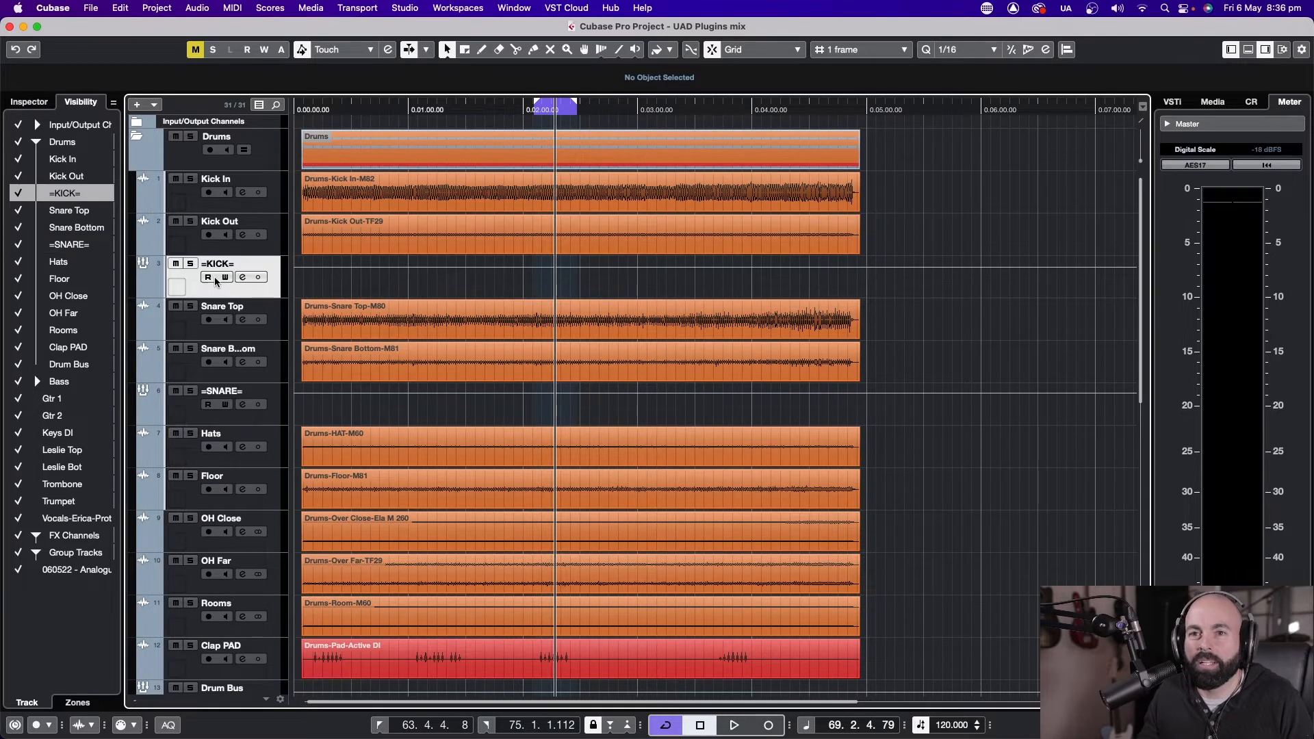
{"action": "left_click", "coordinate": [243, 279]}
{"action": "left_click", "coordinate": [472, 207]}
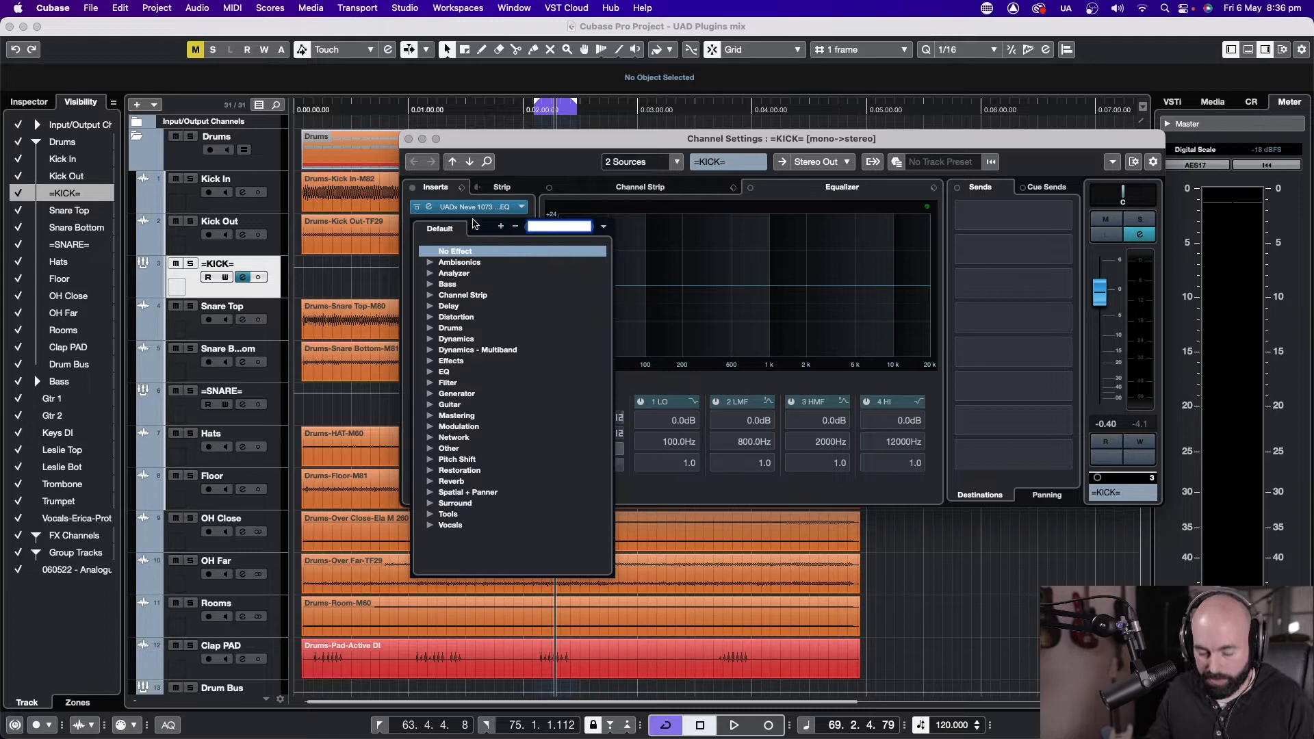
{"action": "key", "text": "space"}
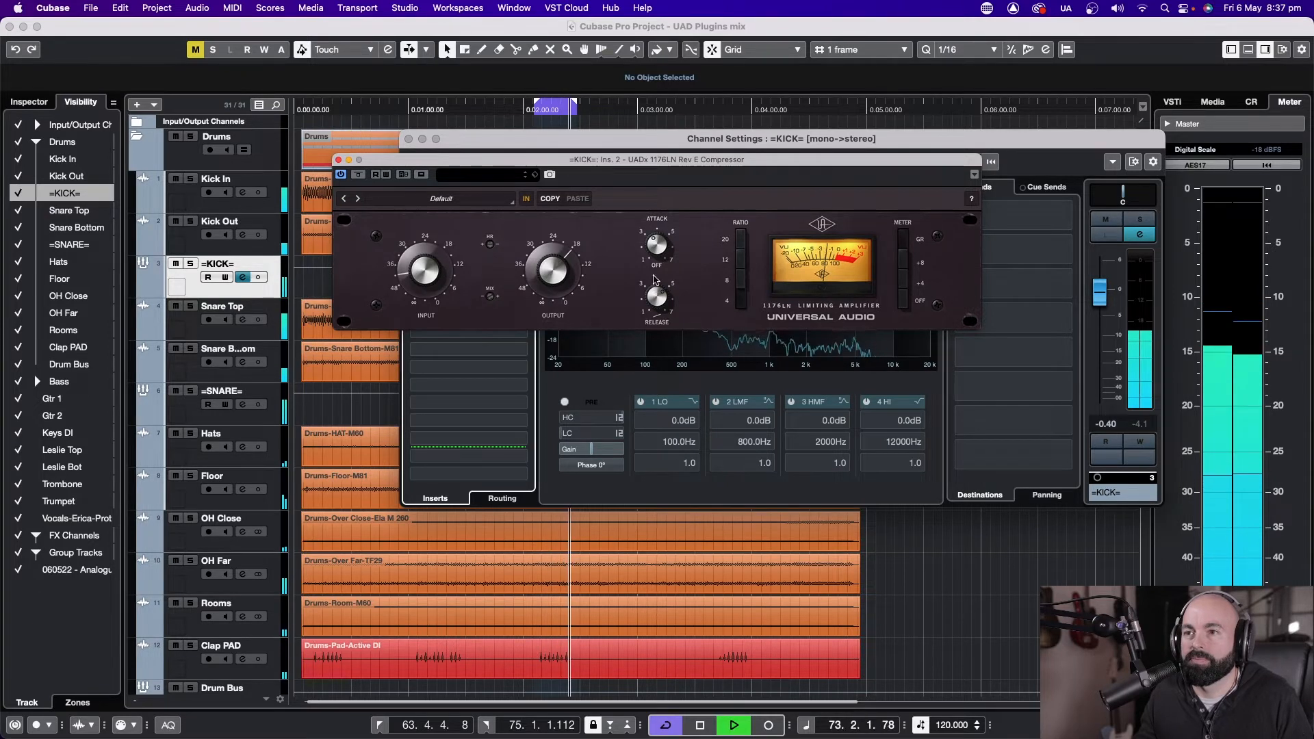
Solo the =KICK= channel and compare its sound with the 1176LN compressor bypassed and active.
{"action": "left_click", "coordinate": [1140, 219]}
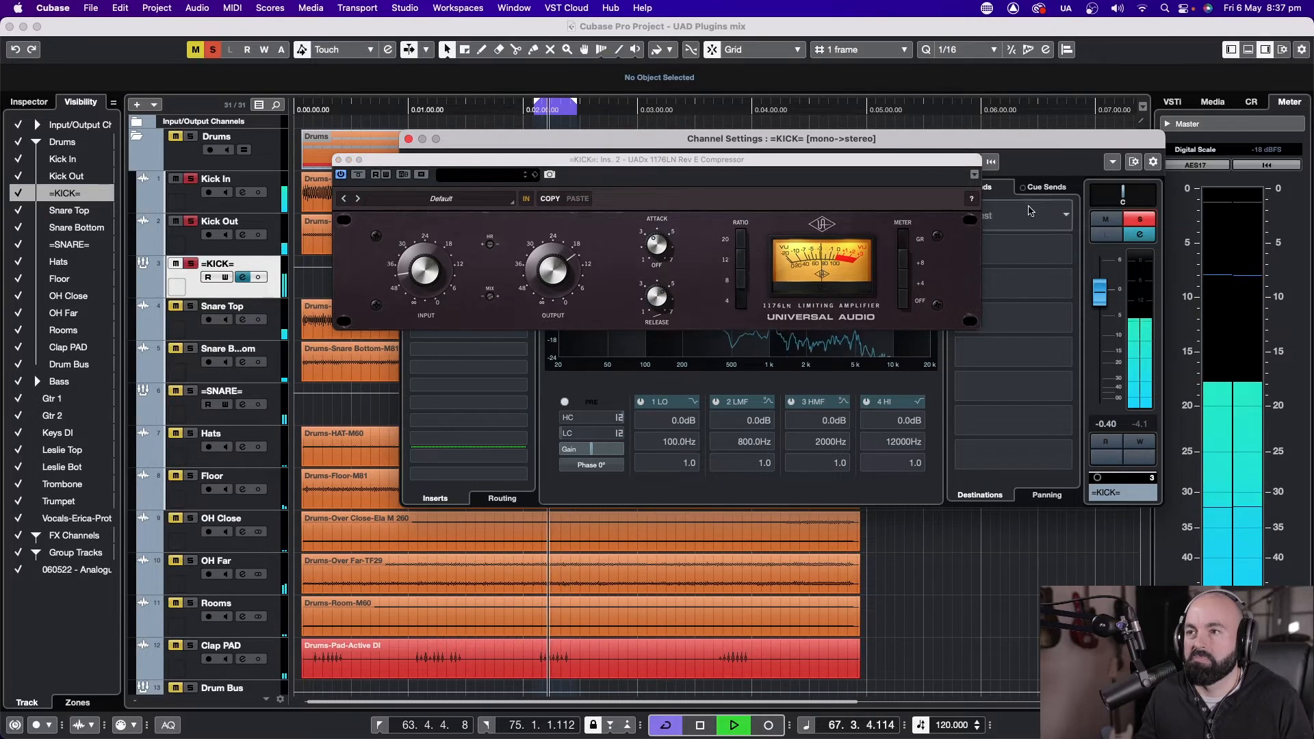
{"action": "left_click", "coordinate": [360, 178]}
{"action": "left_click", "coordinate": [359, 176]}
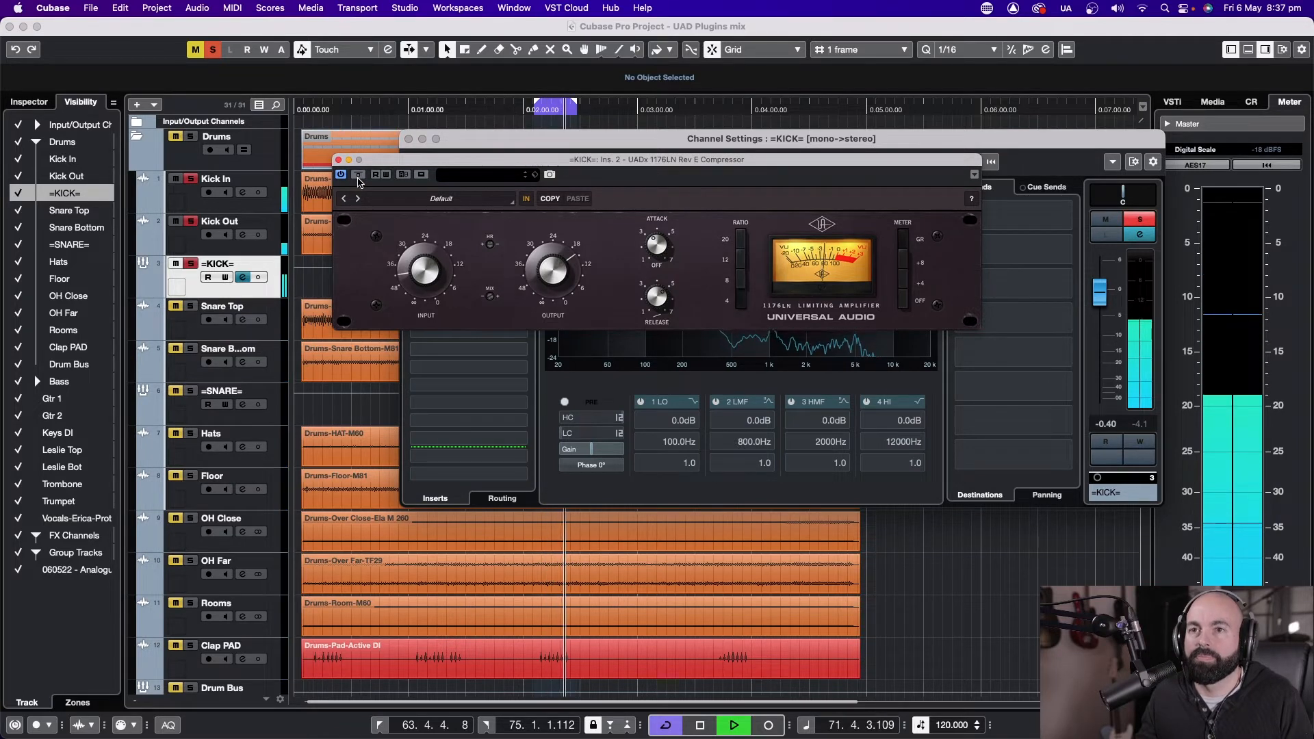
{"action": "left_click", "coordinate": [358, 177]}
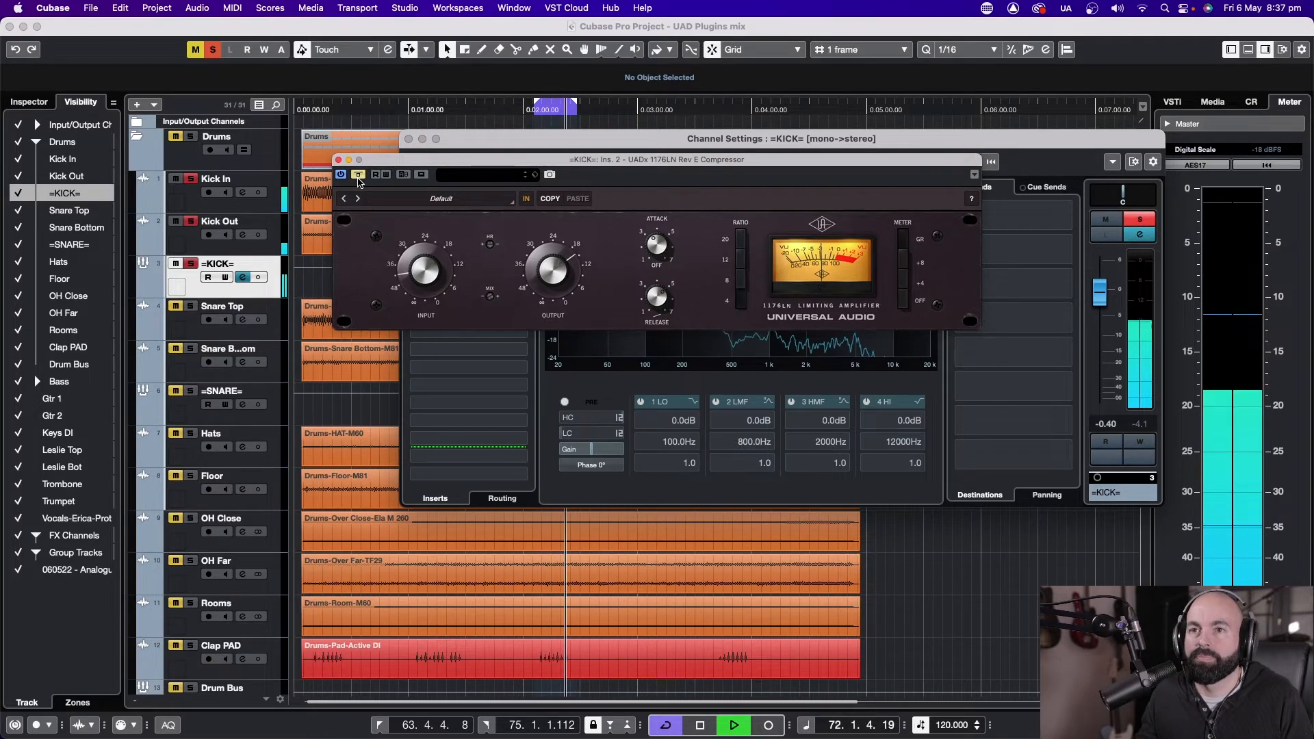
{"action": "left_click", "coordinate": [359, 177]}
{"action": "key", "text": "space"}
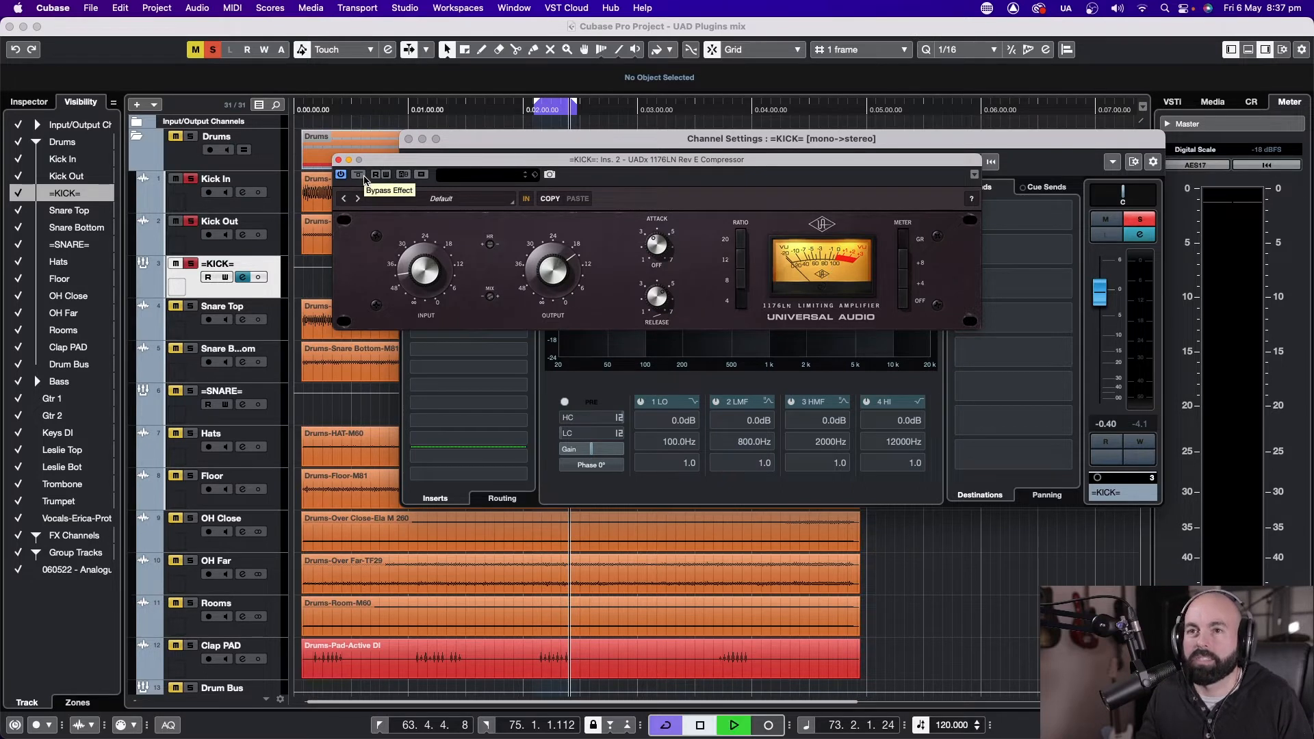
{"action": "left_click", "coordinate": [362, 178]}
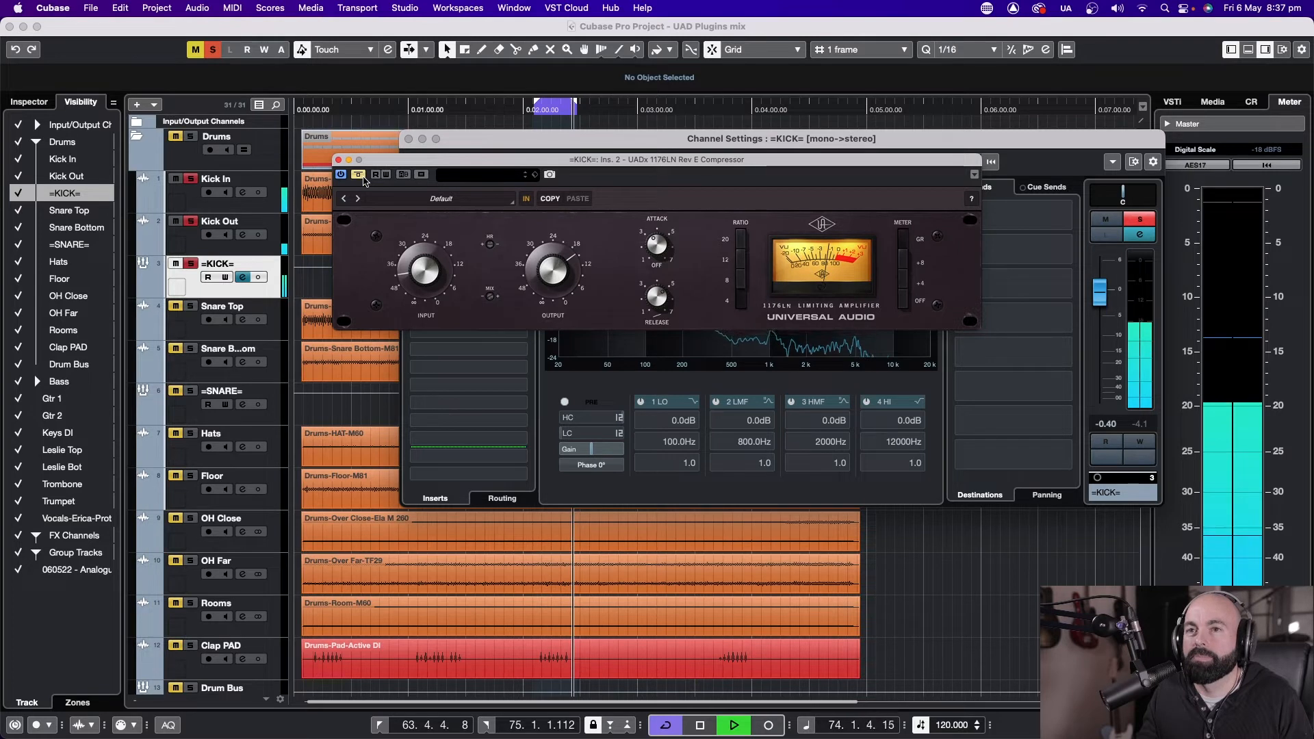
{"action": "left_click", "coordinate": [358, 174]}
{"action": "left_click", "coordinate": [363, 178]}
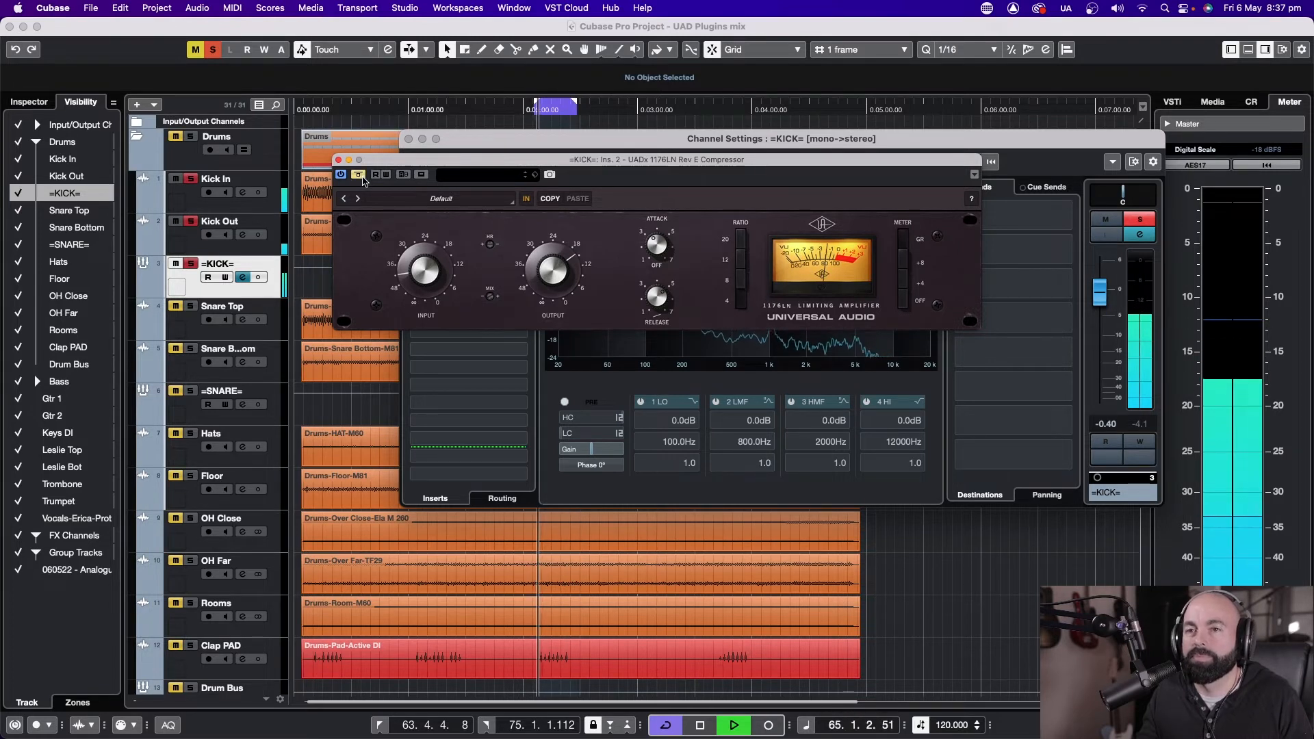
{"action": "left_click", "coordinate": [358, 175]}
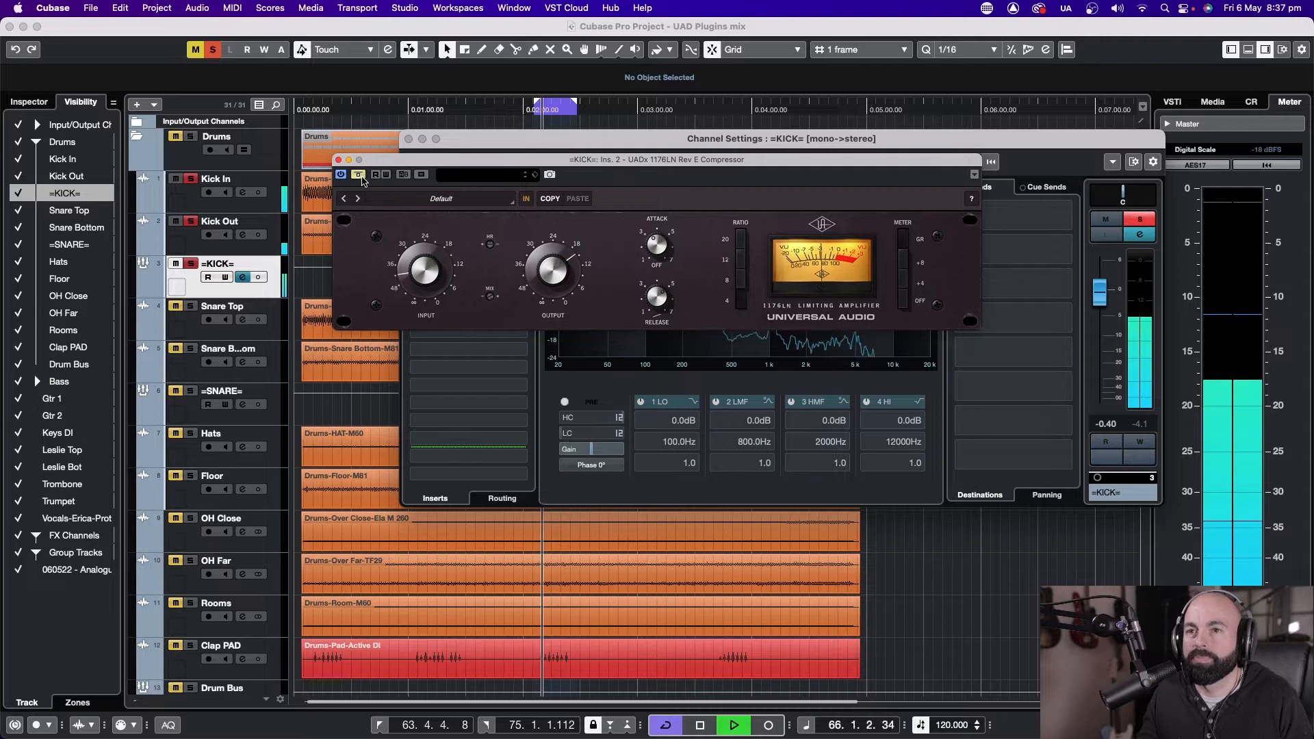
{"action": "key", "text": "space"}
Unsolo the =KICK= channel, audition its compression in the full mix, and close its plug-in and channel settings windows.
{"action": "left_click", "coordinate": [1140, 219]}
{"action": "key", "text": "space"}
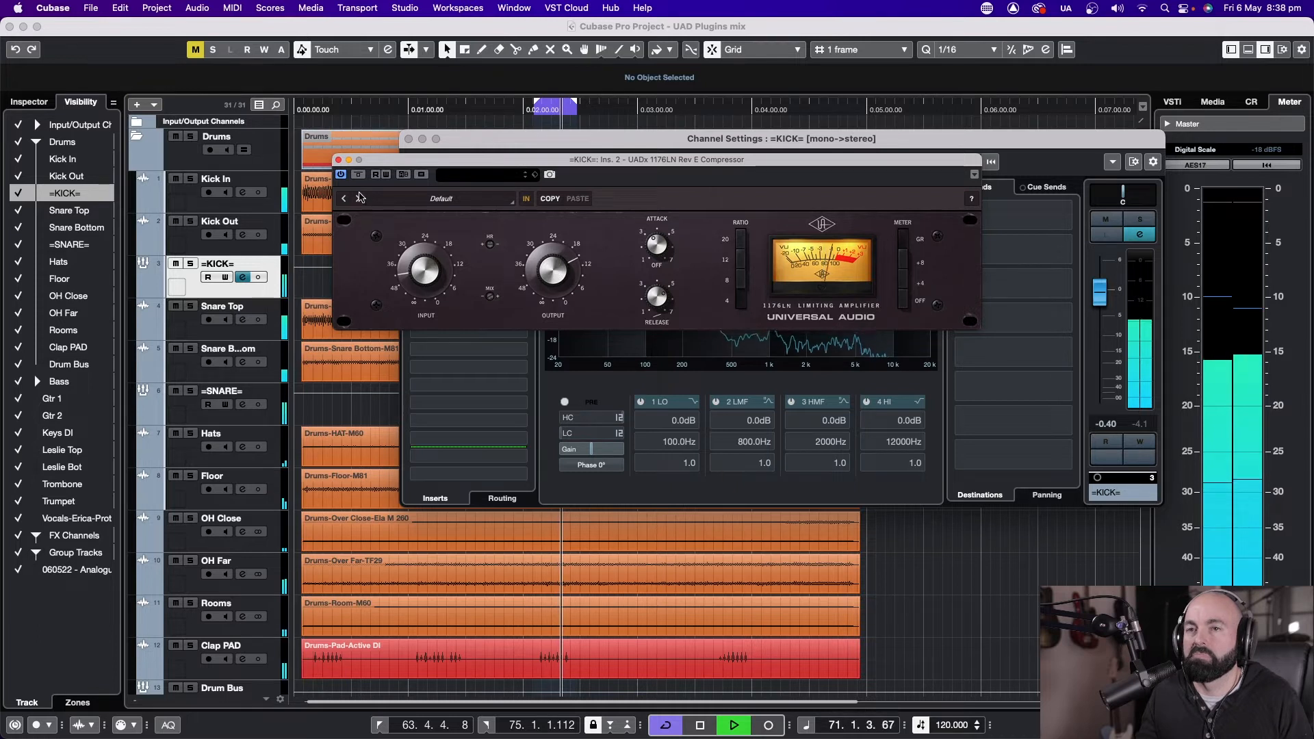
{"action": "left_click", "coordinate": [338, 161]}
{"action": "left_click", "coordinate": [408, 139]}
{"action": "key", "text": "space"}
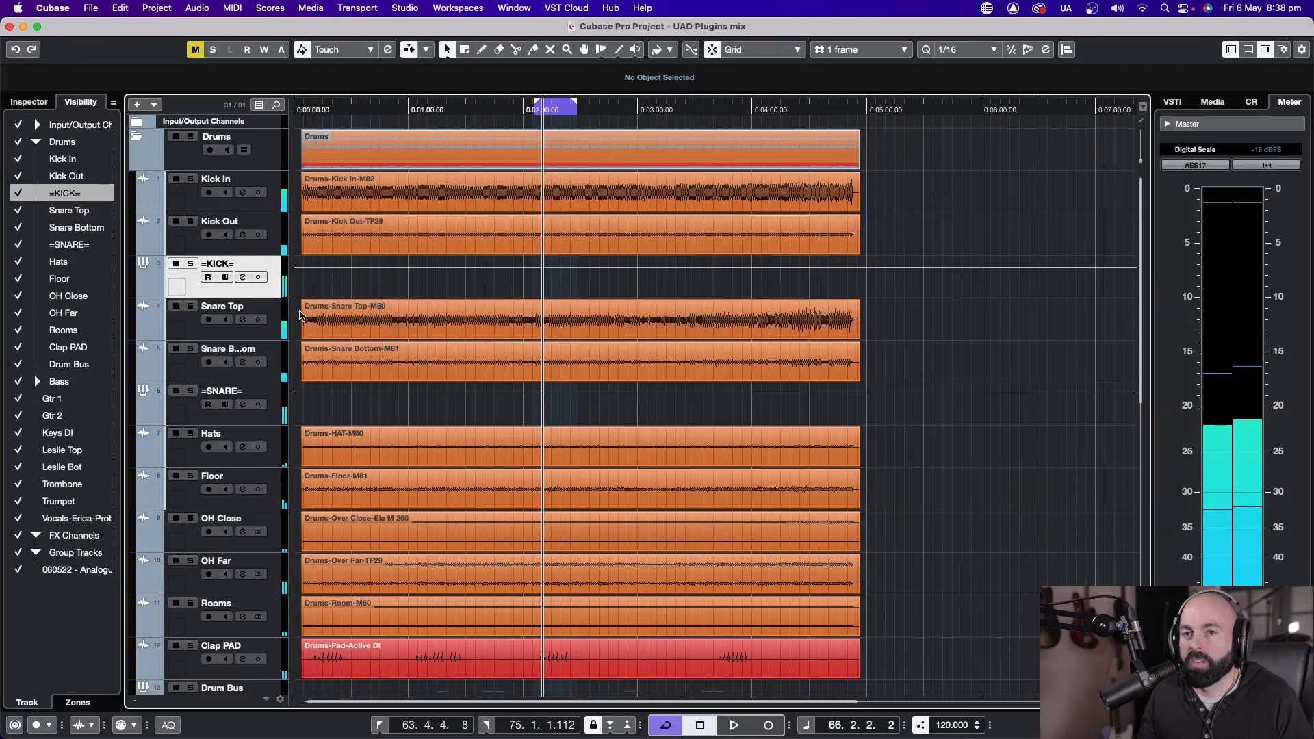
Insert the UADx 1176LN Rev E Compressor on the =SNARE= channel and compare it bypassed and active in the full mix.
{"action": "left_click", "coordinate": [230, 423]}
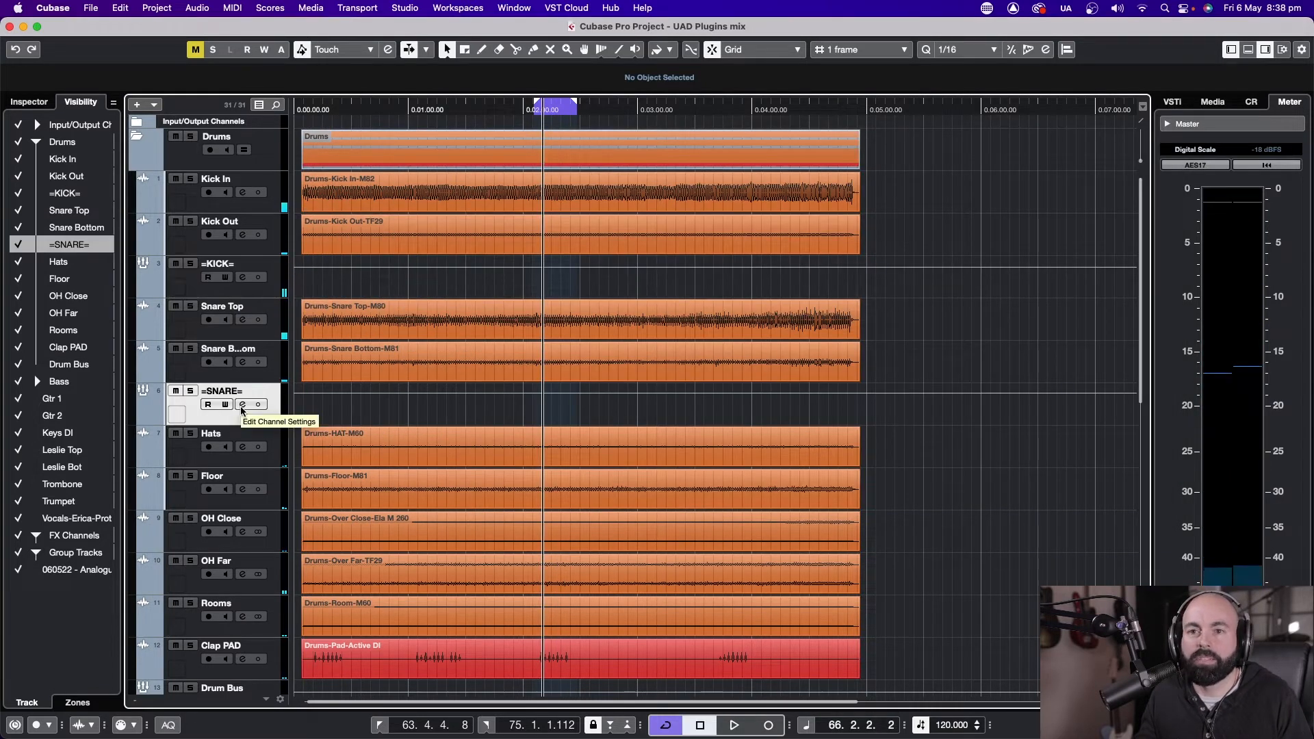
{"action": "left_click", "coordinate": [243, 404]}
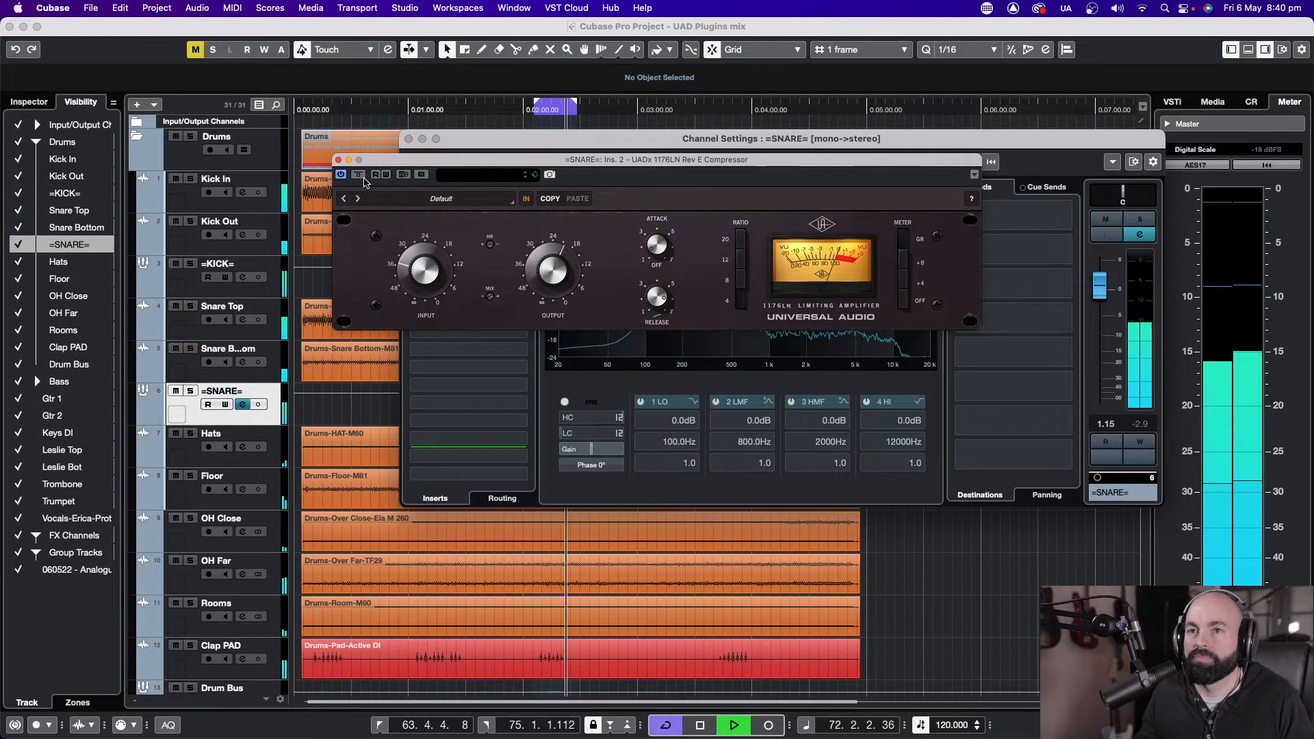
{"action": "left_click", "coordinate": [360, 175]}
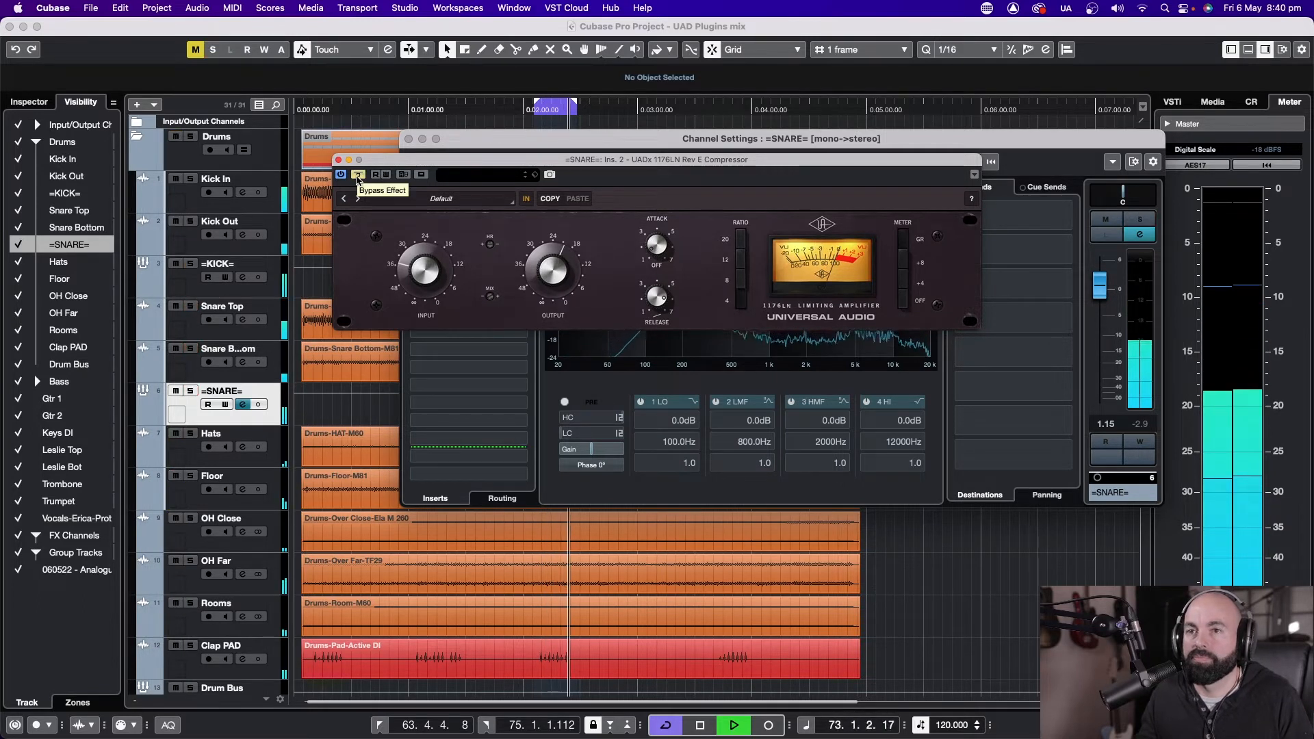
{"action": "left_click", "coordinate": [358, 175]}
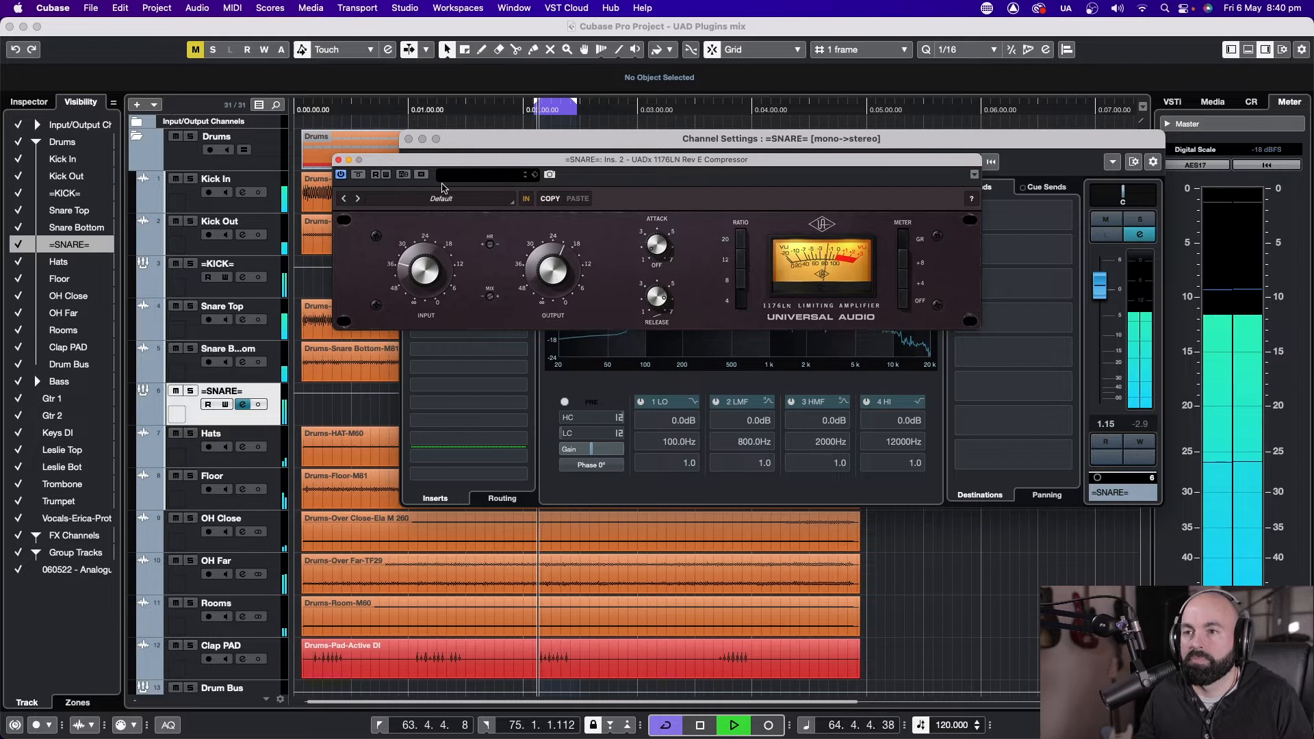
{"action": "key", "text": "space"}
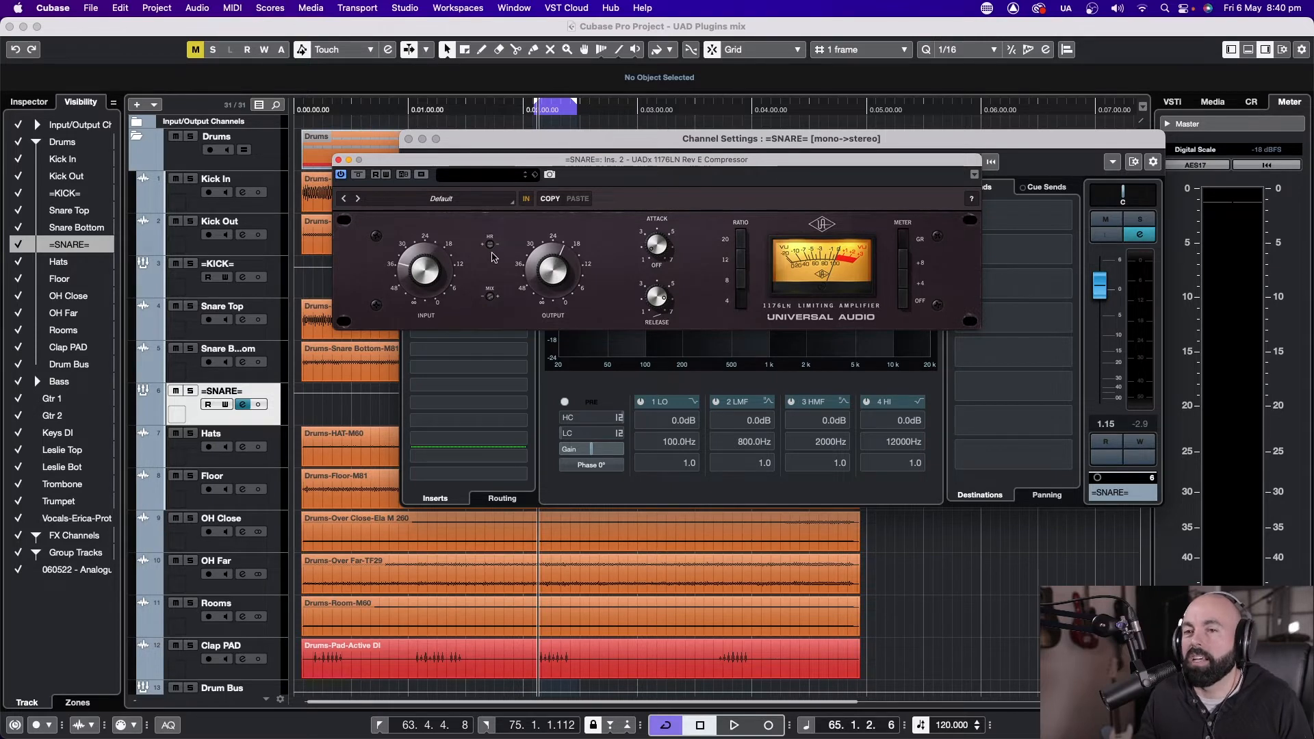
{"action": "left_click", "coordinate": [357, 175]}
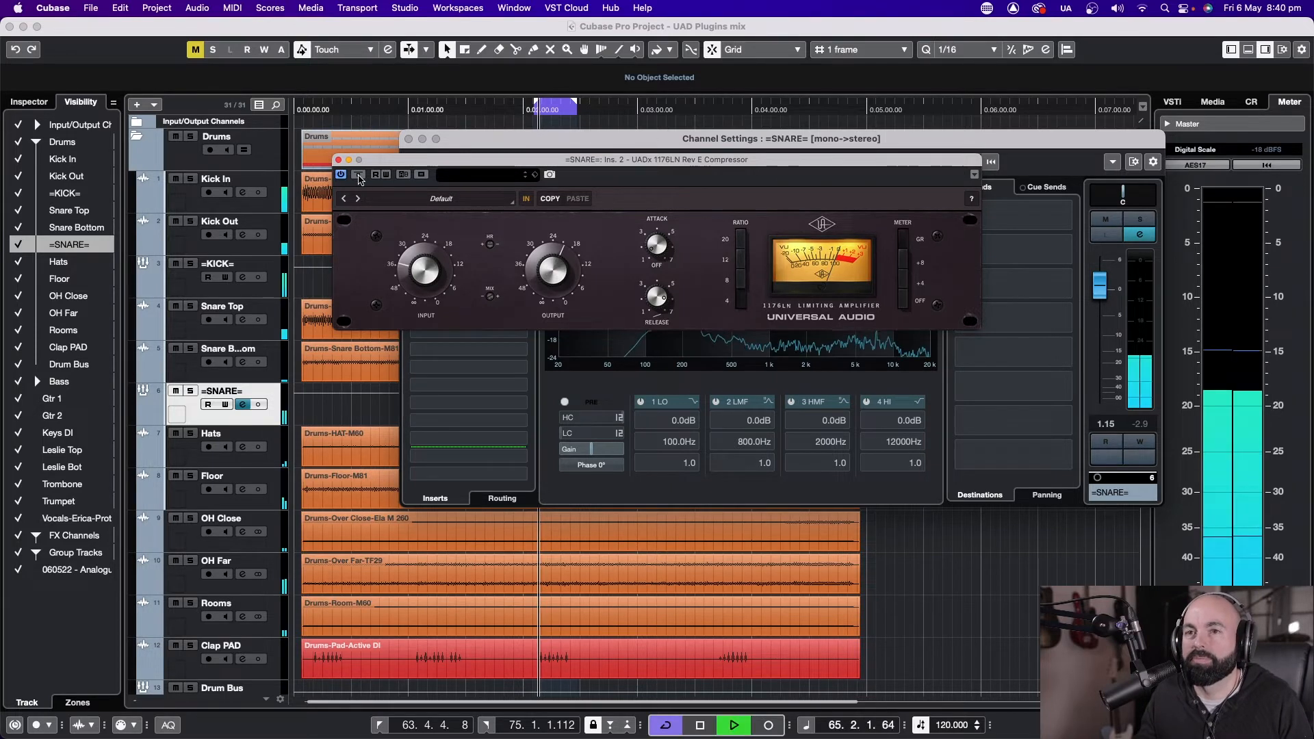
{"action": "left_click", "coordinate": [357, 175]}
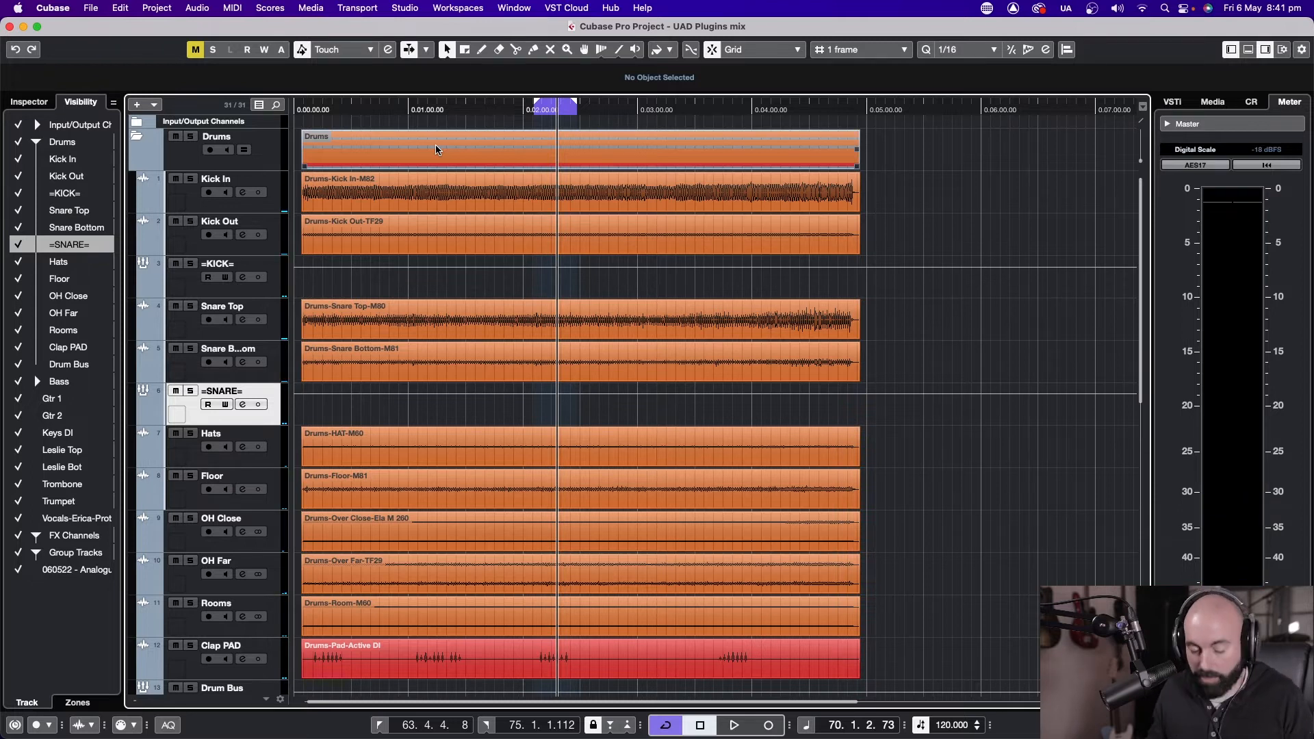
Select the range from about 34 s to 1 min 17 s on the Vocals-Erica-Proto track and make it the loop.
{"action": "left_click", "coordinate": [443, 208]}
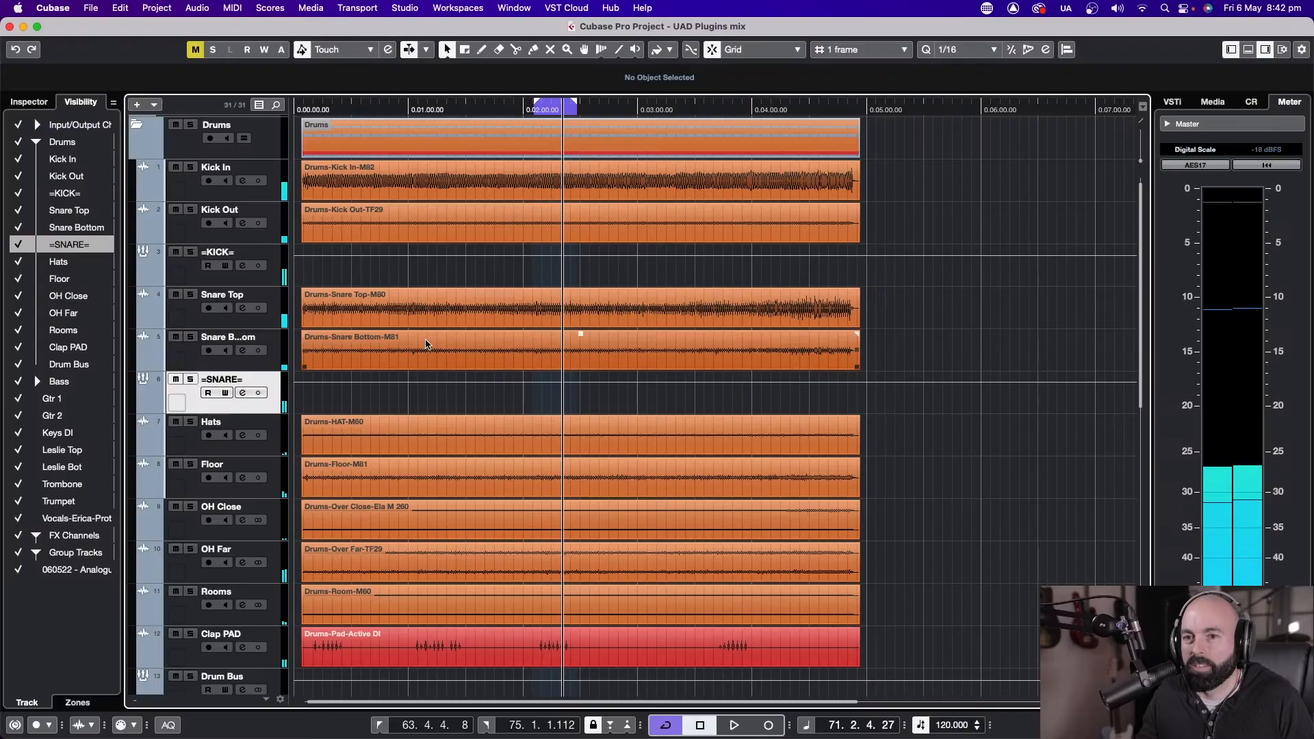
{"action": "scroll", "coordinate": [431, 384], "scroll_direction": "down", "scroll_amount": 10}
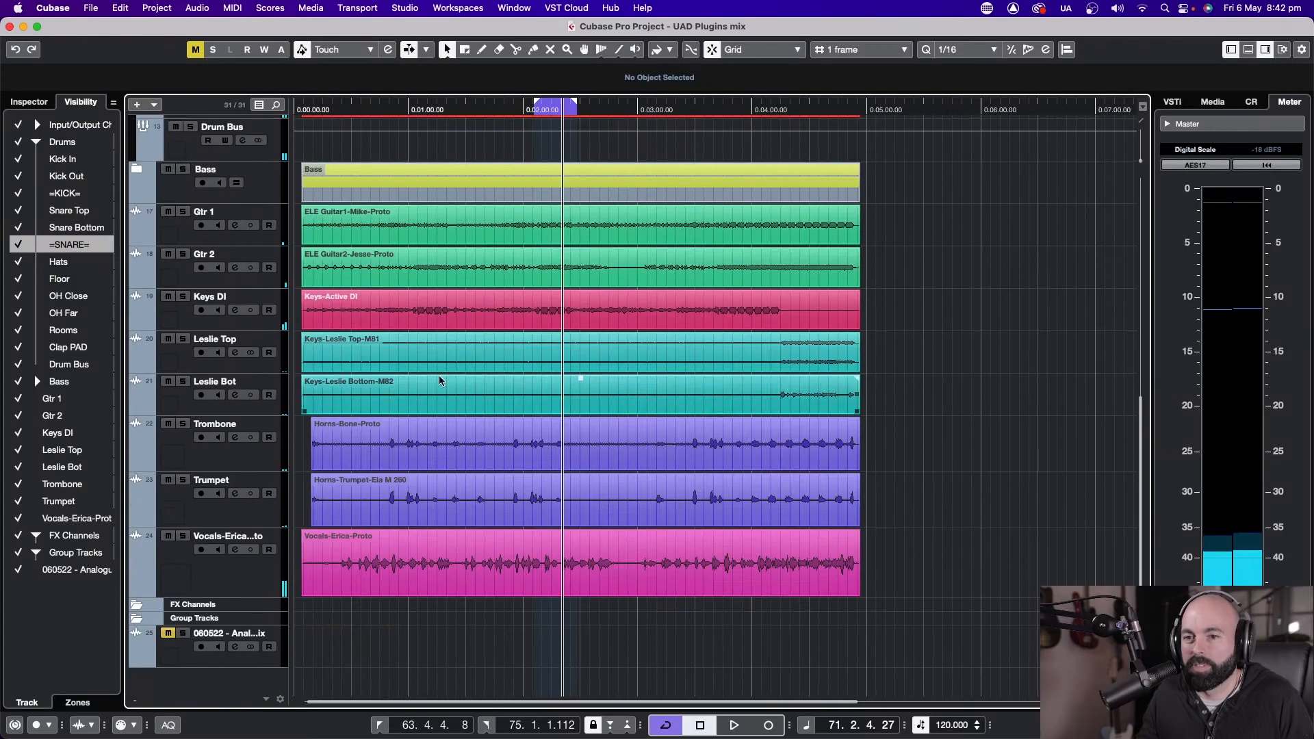
{"action": "key", "text": "2"}
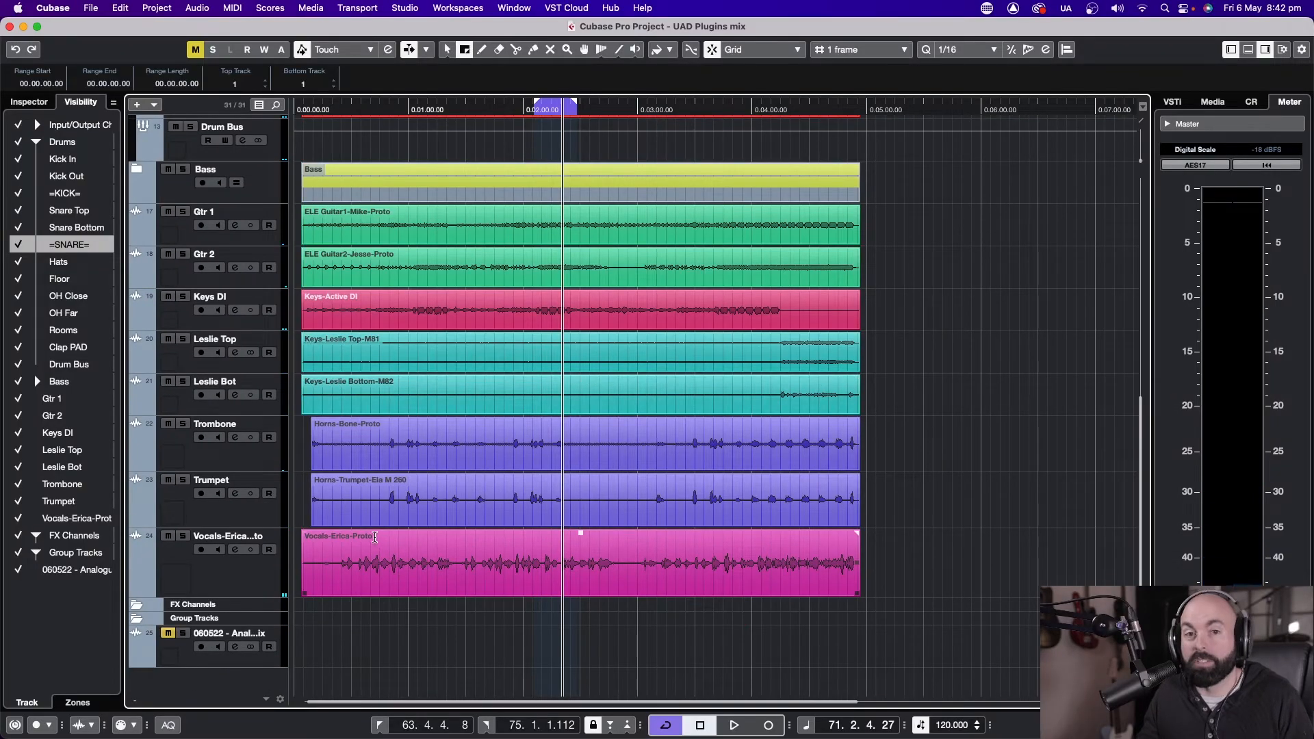
{"action": "left_click_drag", "start_coordinate": [361, 561], "coordinate": [436, 563]}
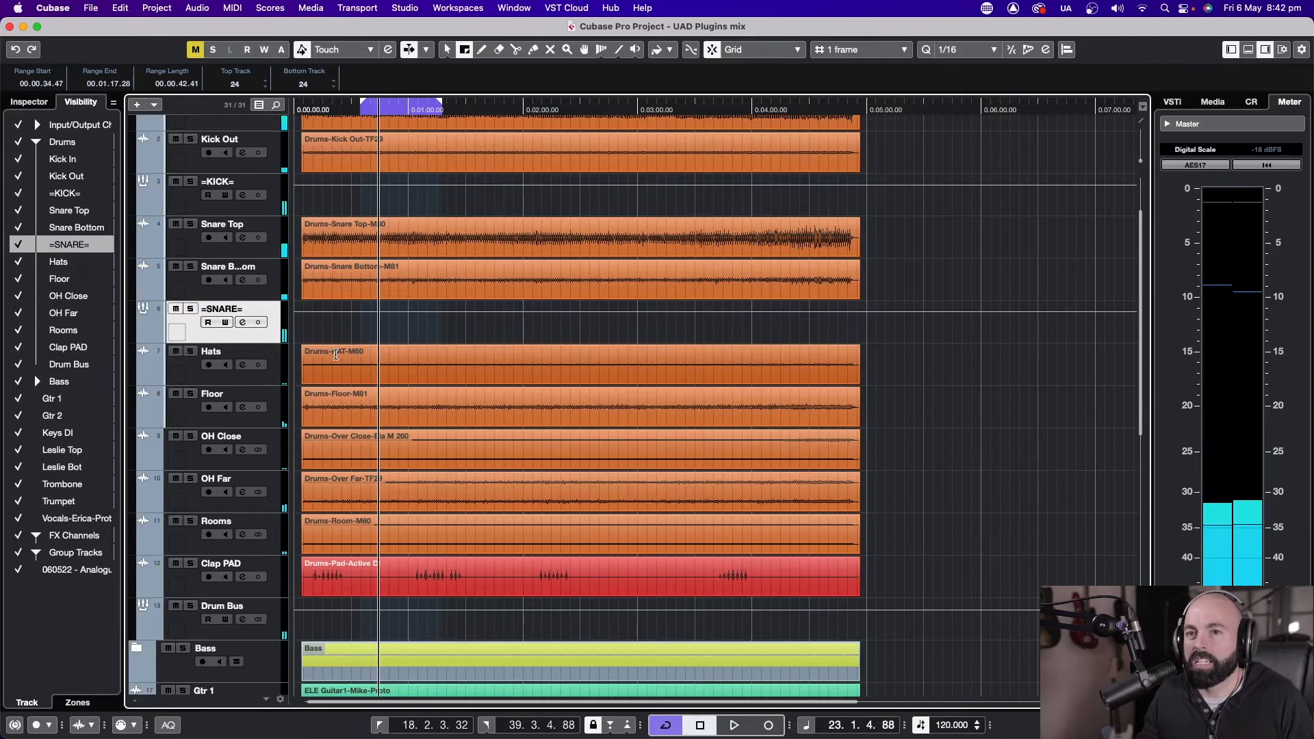
Collapse the Drums folder and expand the Bass folder in the track list.
{"action": "scroll", "coordinate": [271, 399], "scroll_direction": "down", "scroll_amount": 2}
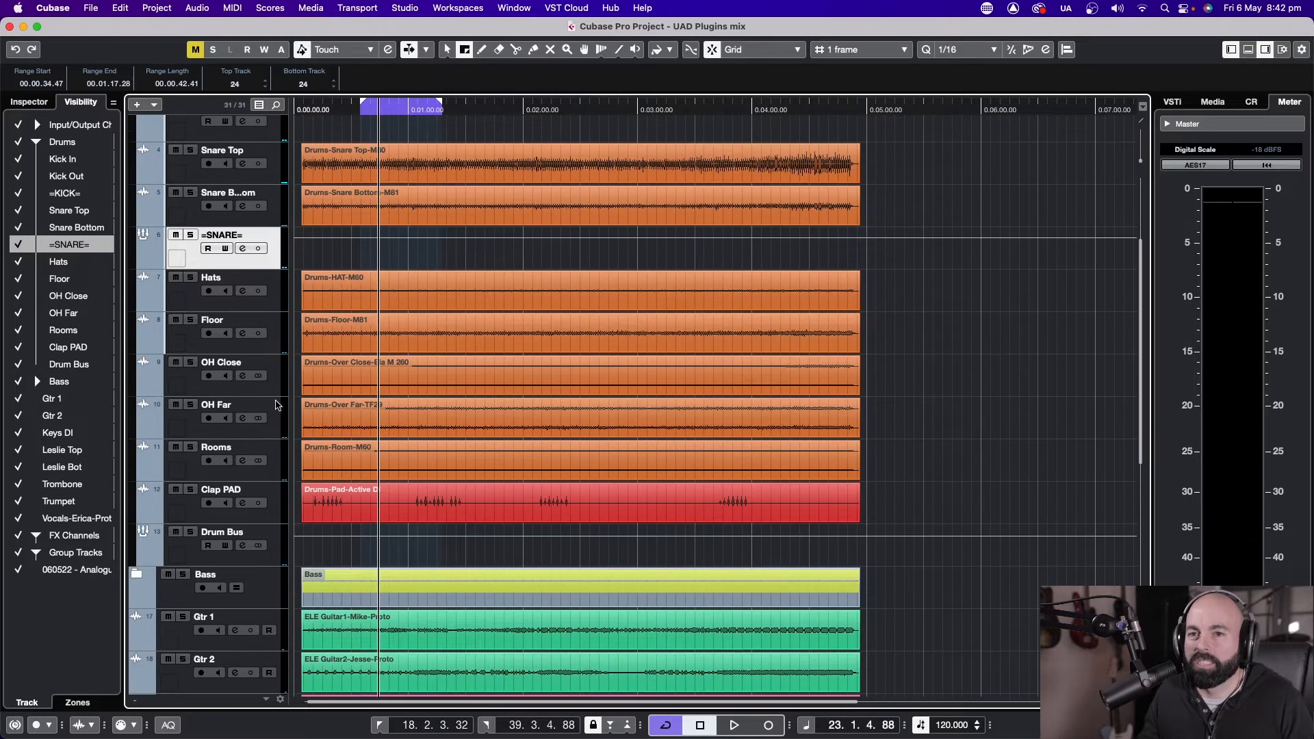
{"action": "scroll", "coordinate": [225, 385], "scroll_direction": "up", "scroll_amount": 4}
{"action": "left_click", "coordinate": [137, 137]}
{"action": "left_click", "coordinate": [139, 183]}
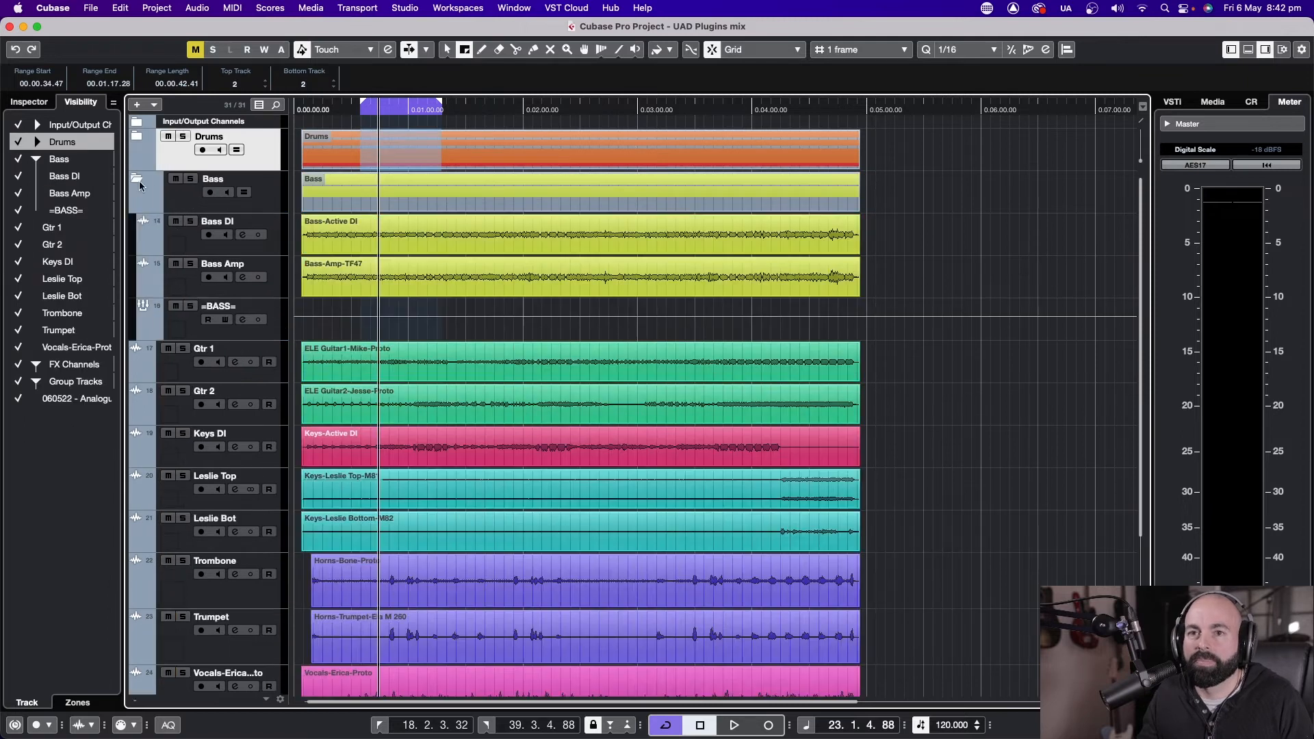
Compare the =BASS= channel soloed and in the full mix, leave it soloed, and open its channel settings.
{"action": "key", "text": "space"}
{"action": "left_click", "coordinate": [195, 308]}
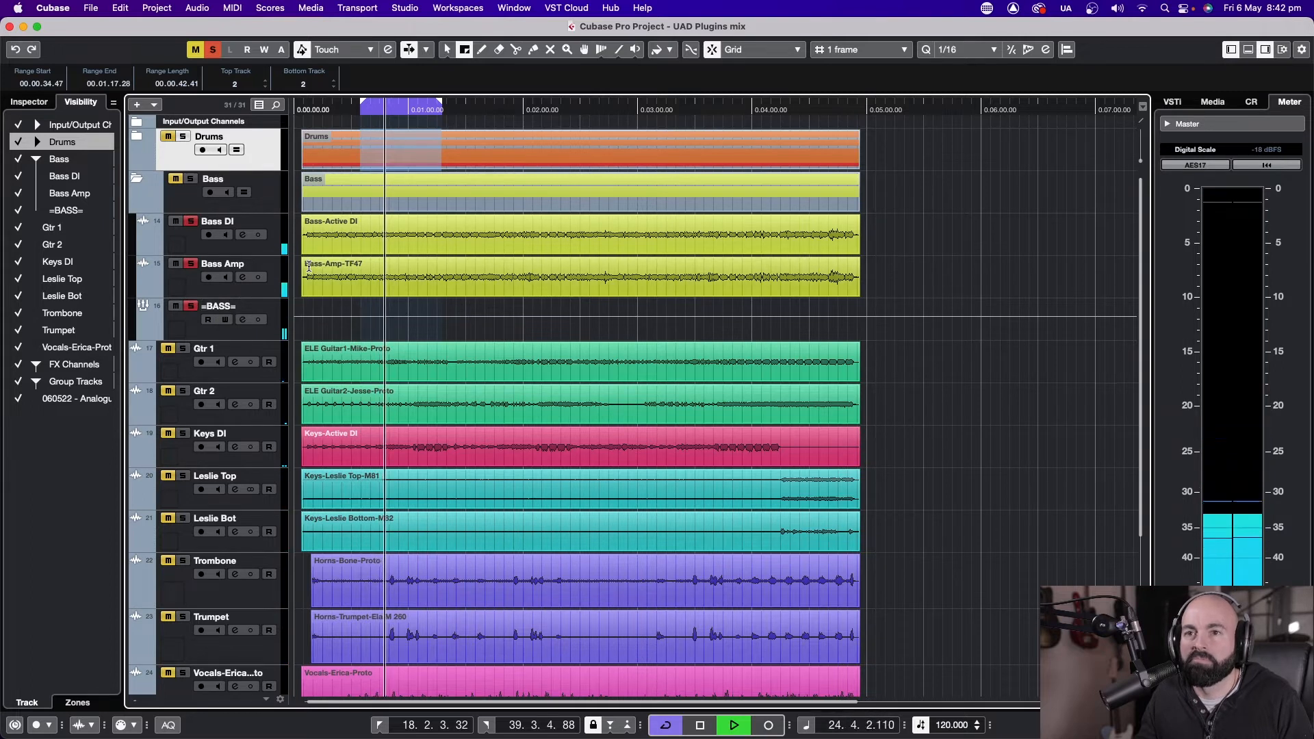
{"action": "left_click", "coordinate": [191, 307]}
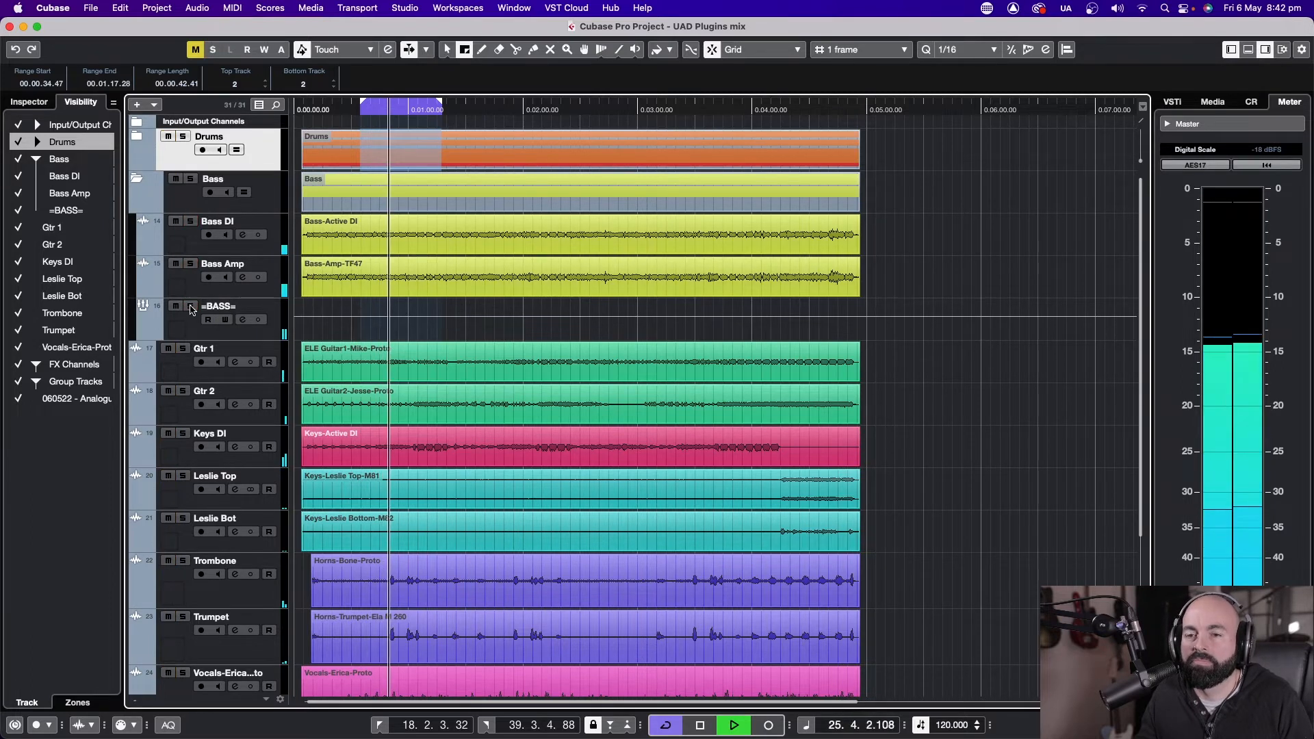
{"action": "left_click", "coordinate": [191, 307]}
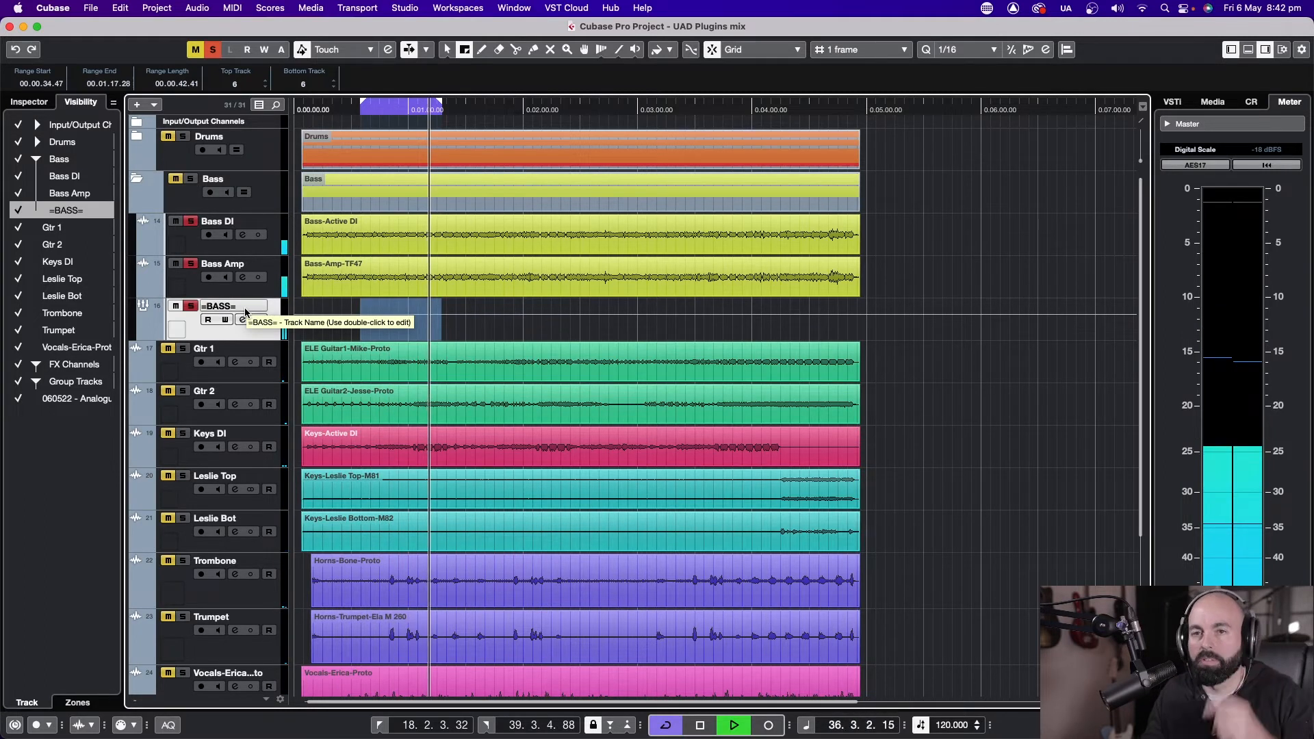
{"action": "key", "text": "space"}
{"action": "left_click", "coordinate": [244, 320]}
Insert the UADx Galaxy Tape Echo in the first insert slot of =BASS= and close its plug-in window.
{"action": "left_click", "coordinate": [467, 209]}
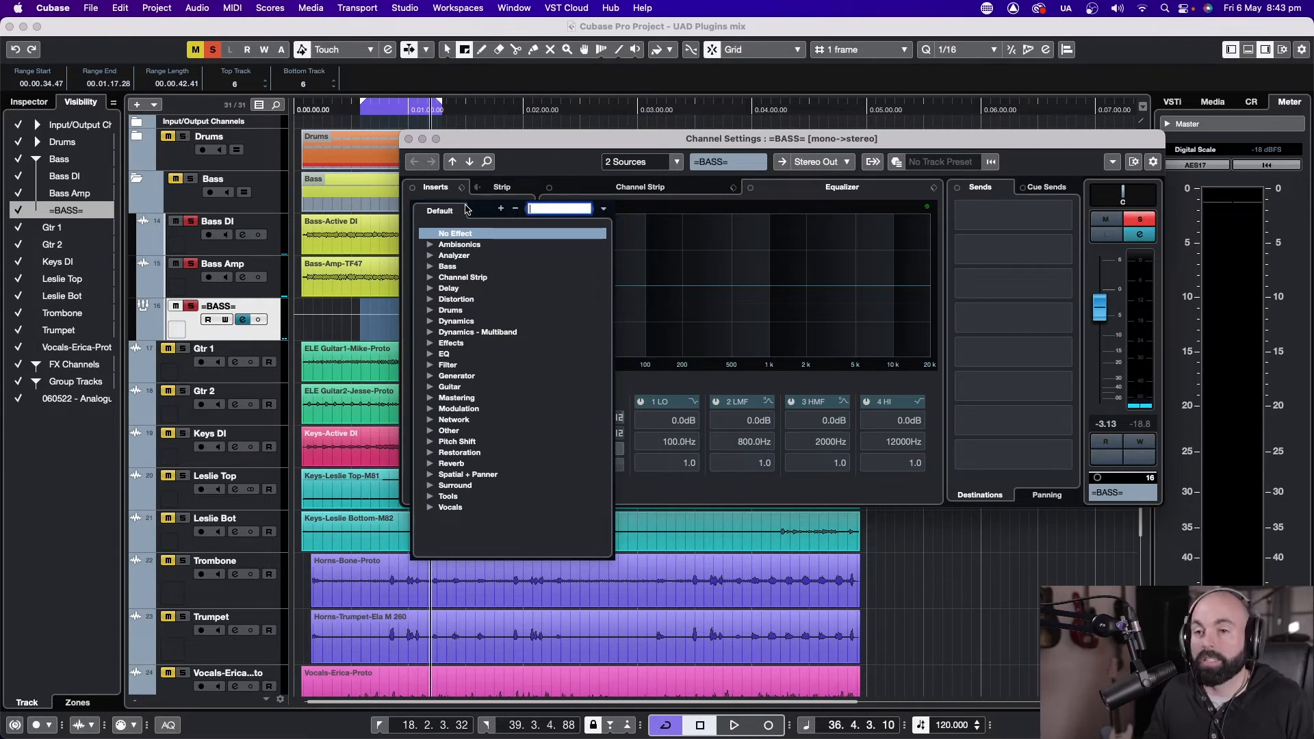
{"action": "type", "text": "ua"}
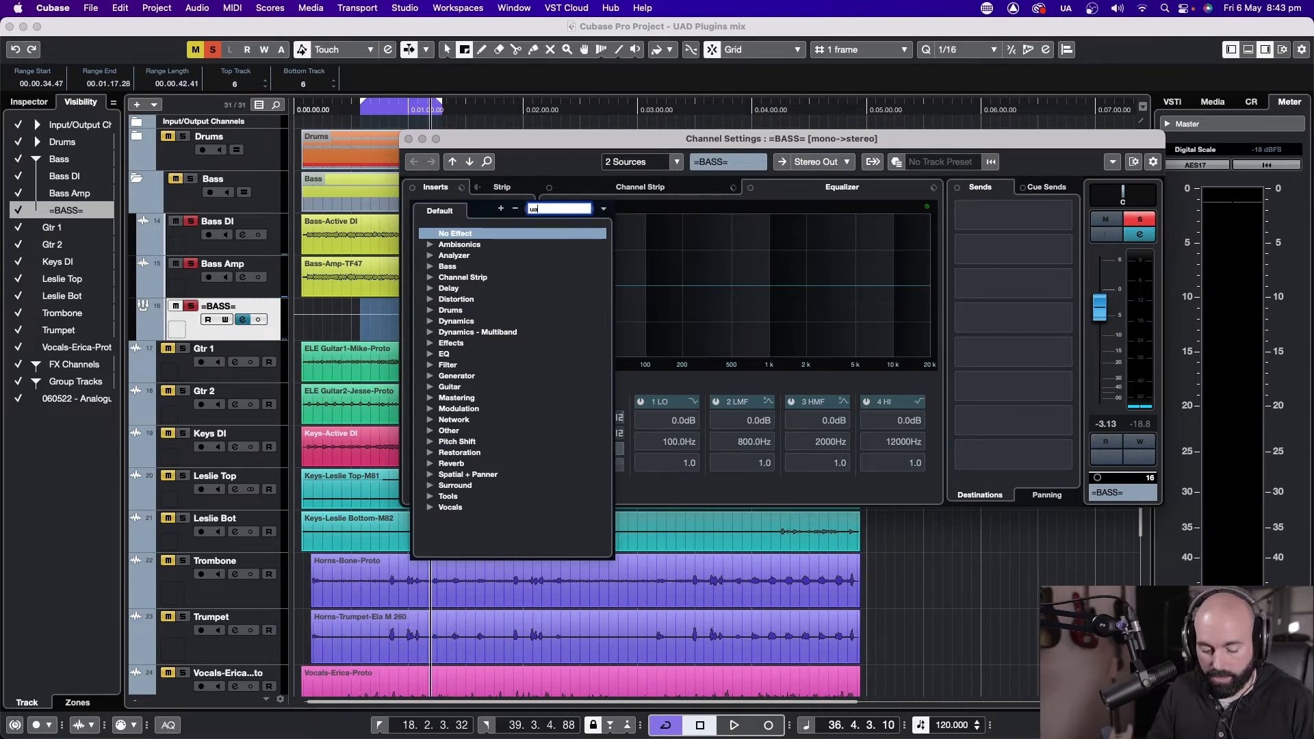
{"action": "type", "text": "d"}
{"action": "key", "text": "Return"}
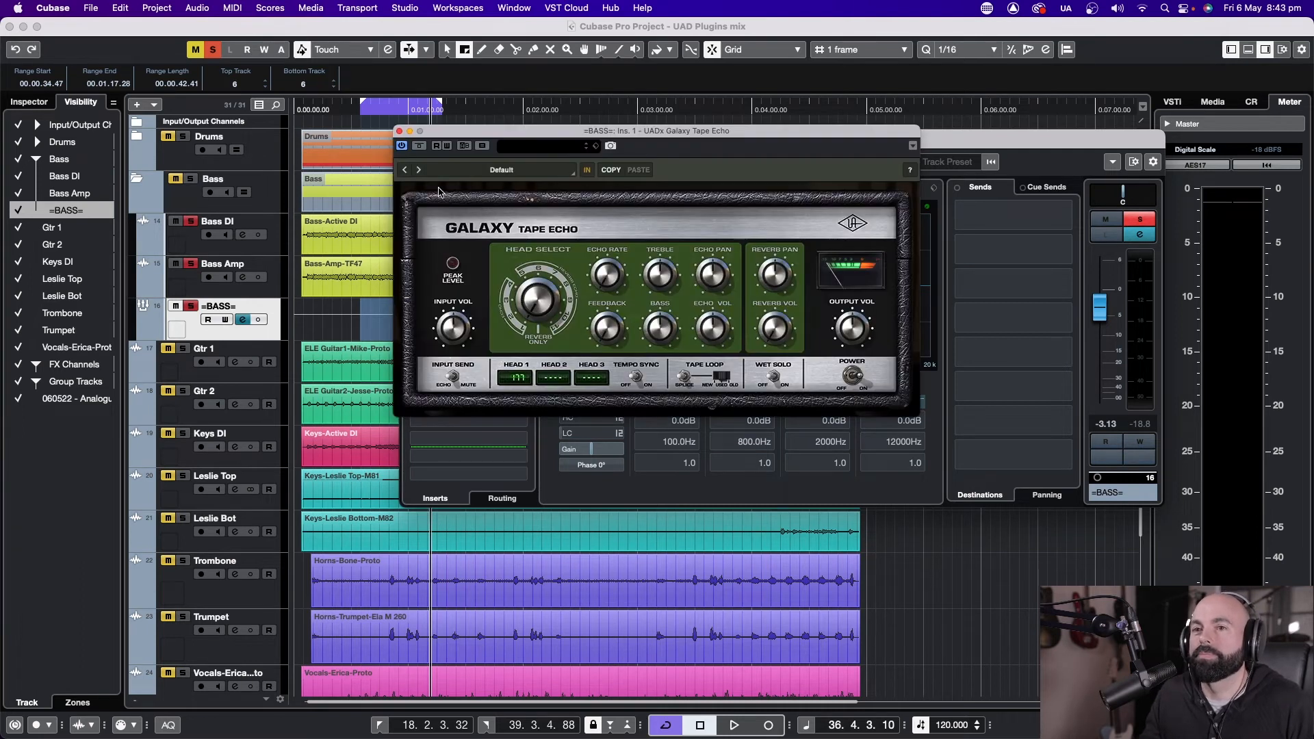
{"action": "left_click", "coordinate": [400, 131]}
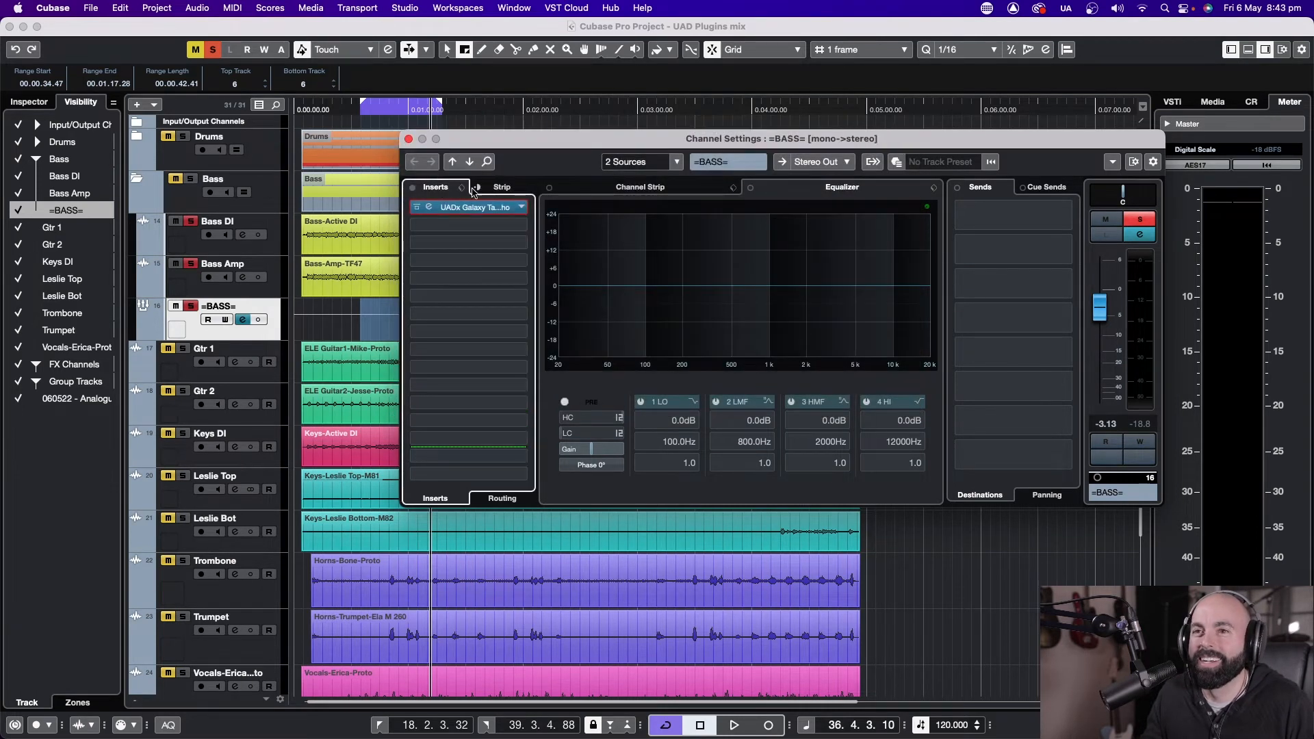
Replace the Galaxy Tape Echo on =BASS= with the UADx Neve 1073 Preamp and EQ, discarding the old plug-in's changes.
{"action": "left_click", "coordinate": [519, 209]}
{"action": "type", "text": "uad"}
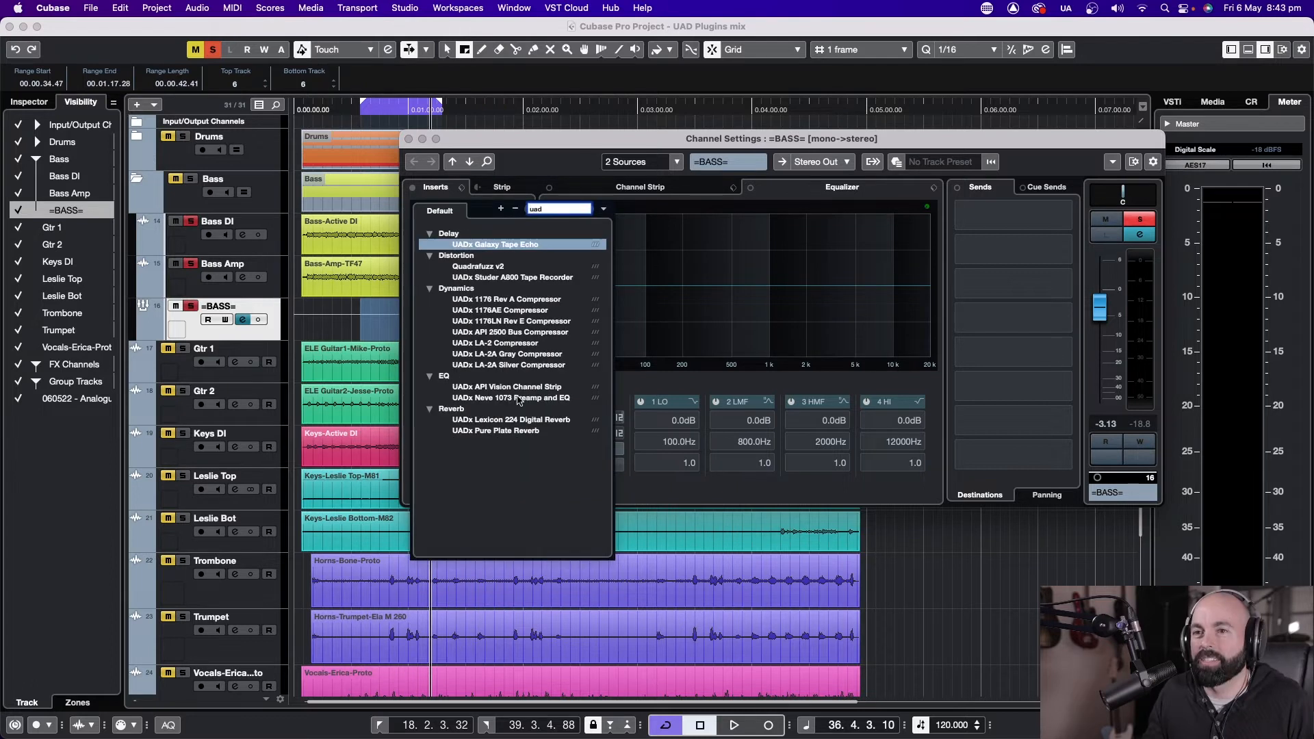
{"action": "left_click", "coordinate": [516, 397]}
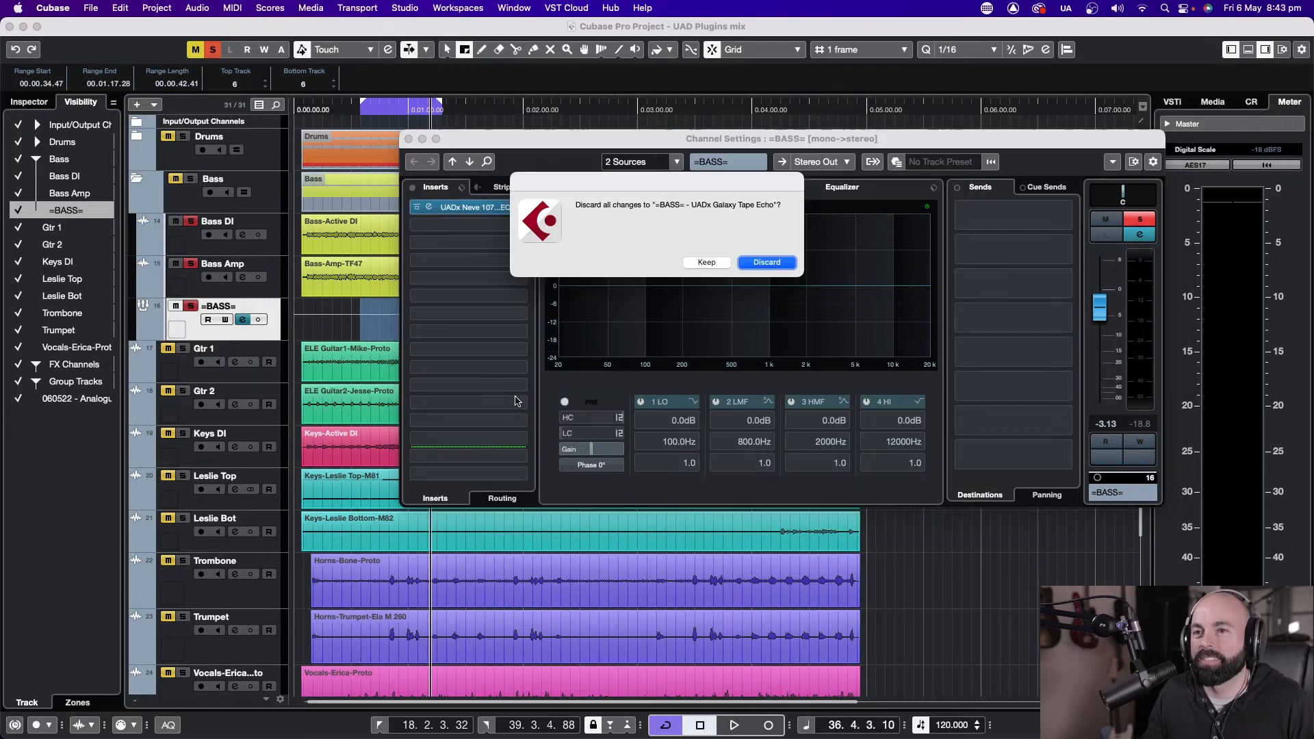
{"action": "left_click", "coordinate": [767, 263]}
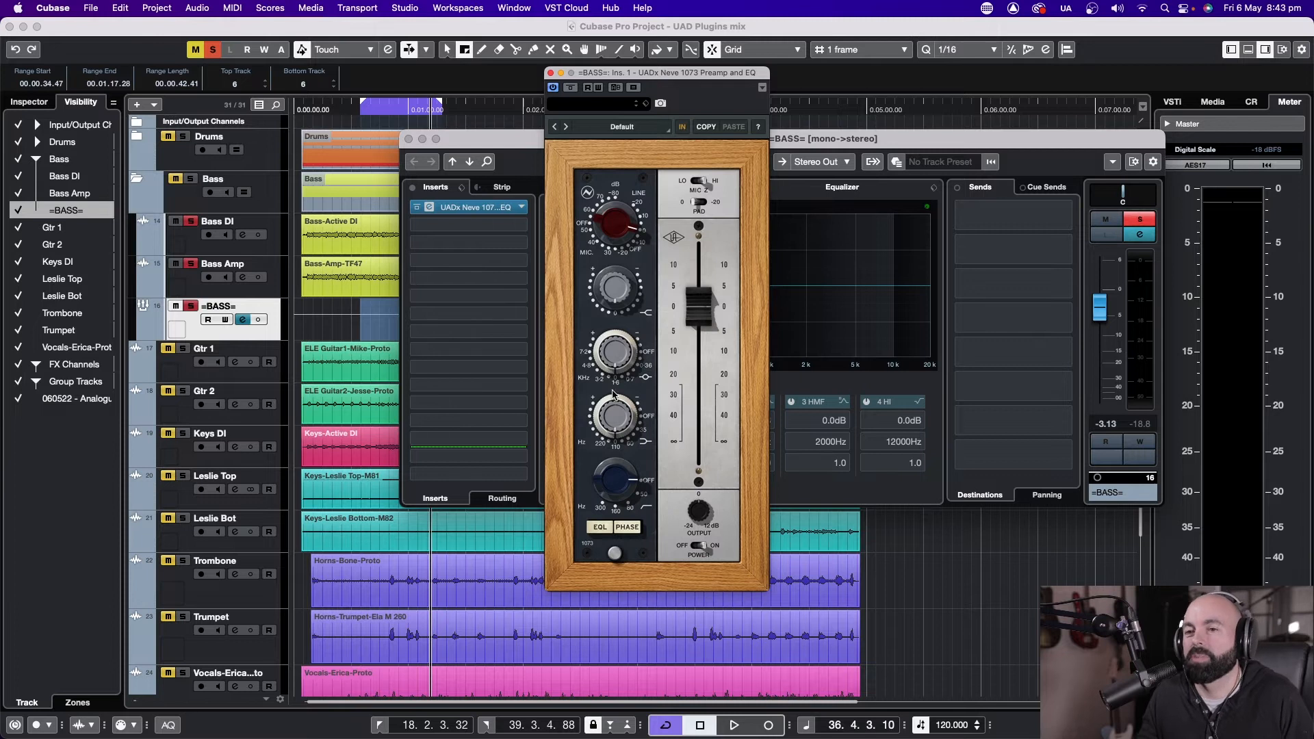
Audition the bass through the Neve 1073, unsolo it, and compare the plug-in active and bypassed in the full mix.
{"action": "key", "text": "space"}
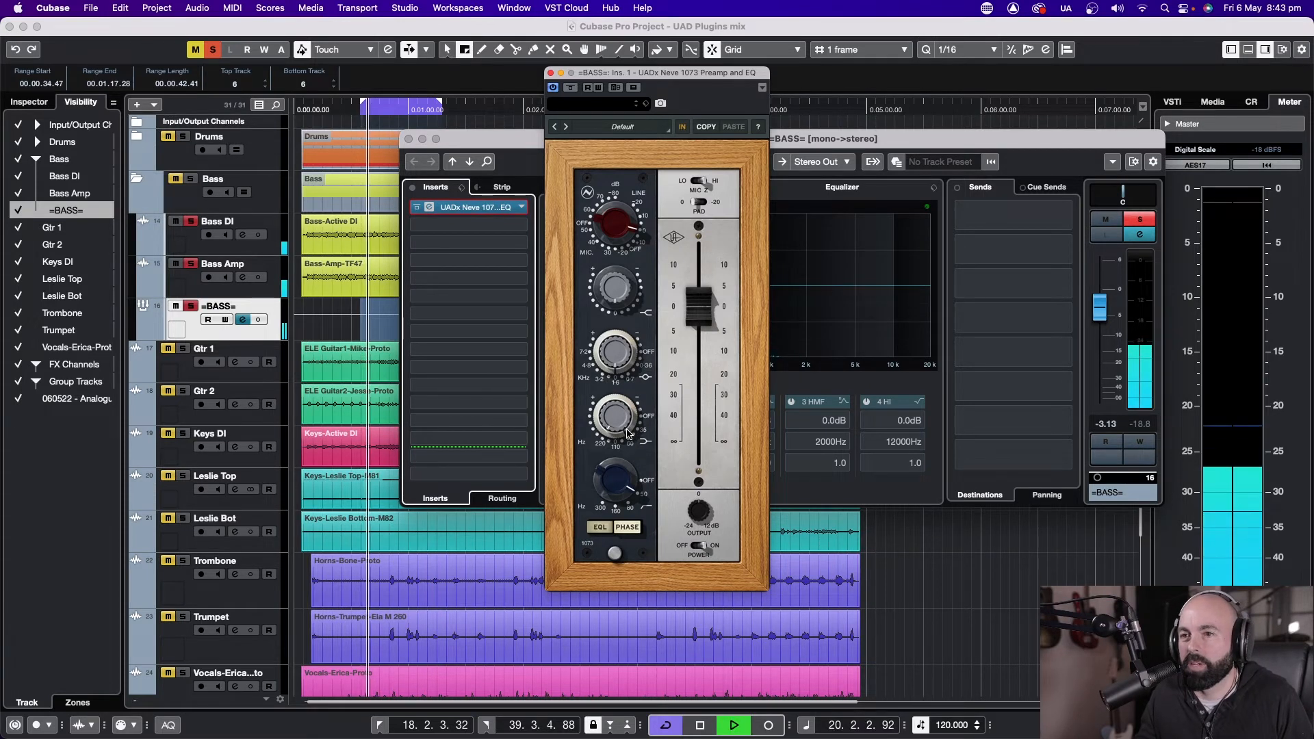
{"action": "key", "text": "s"}
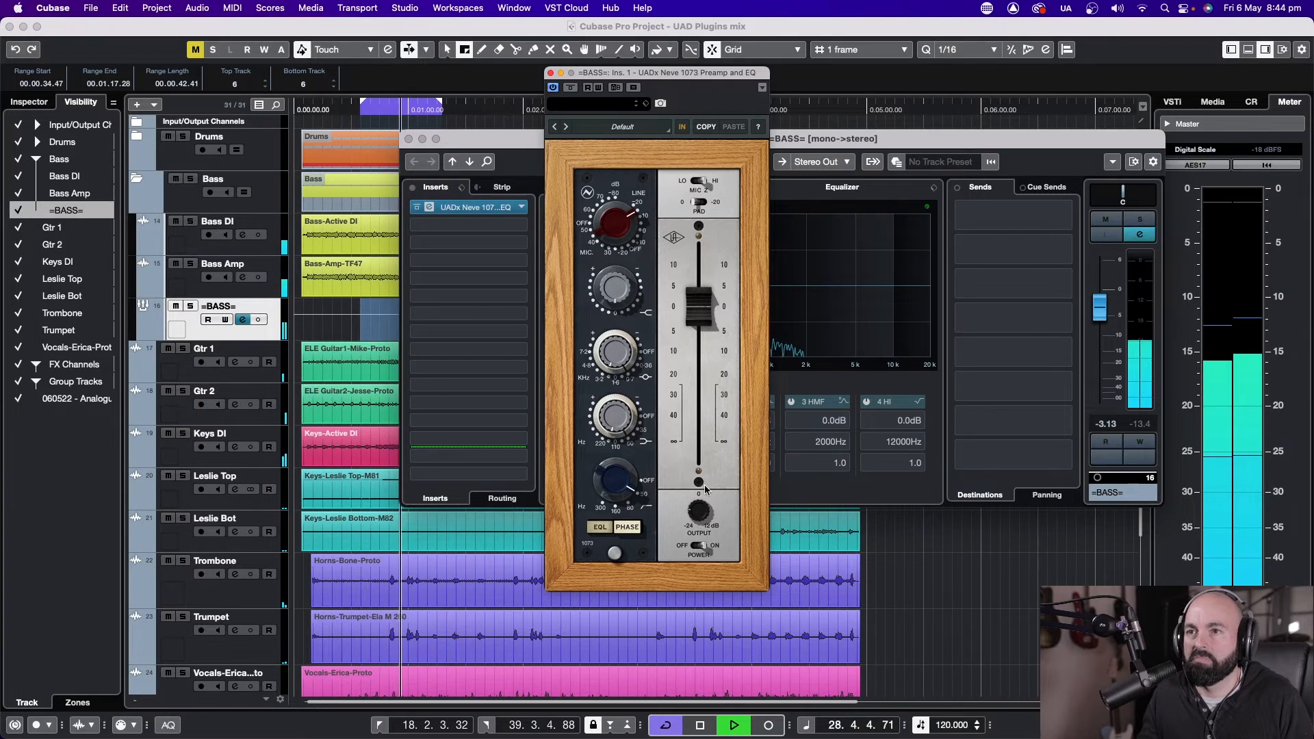
{"action": "key", "text": "space"}
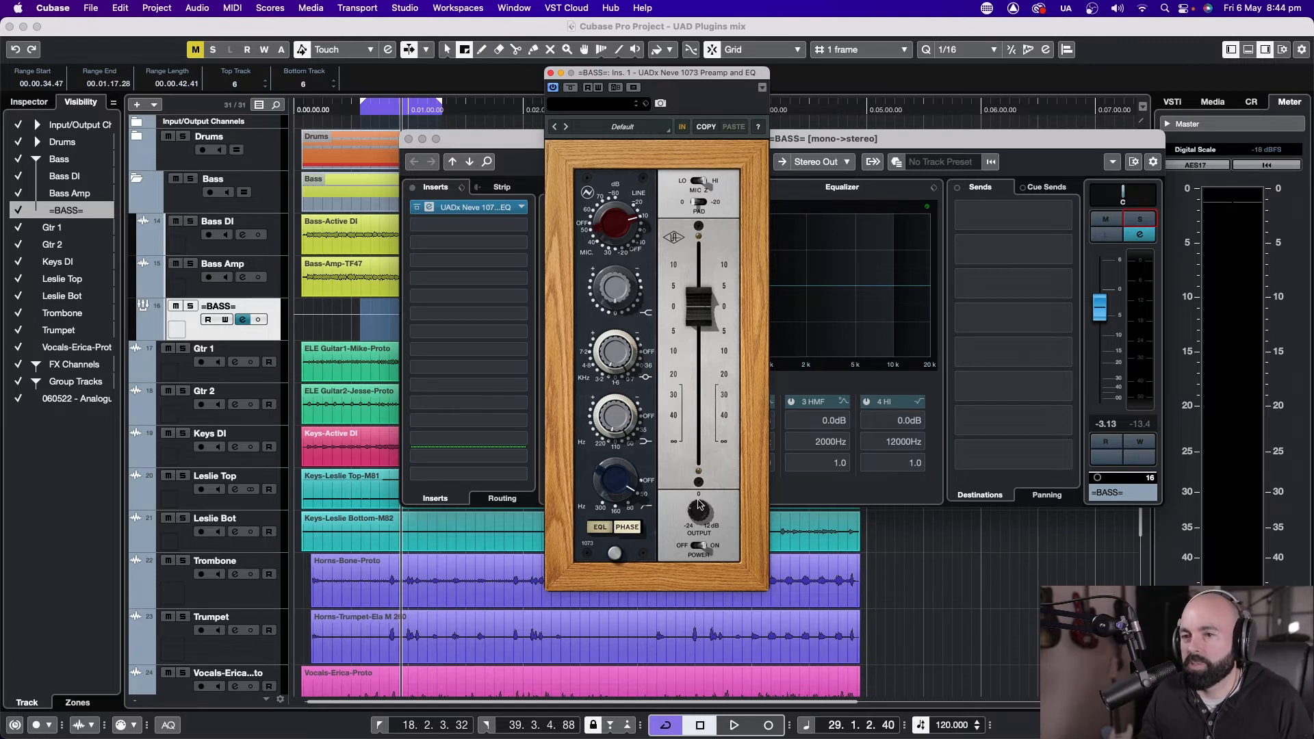
{"action": "key", "text": "space"}
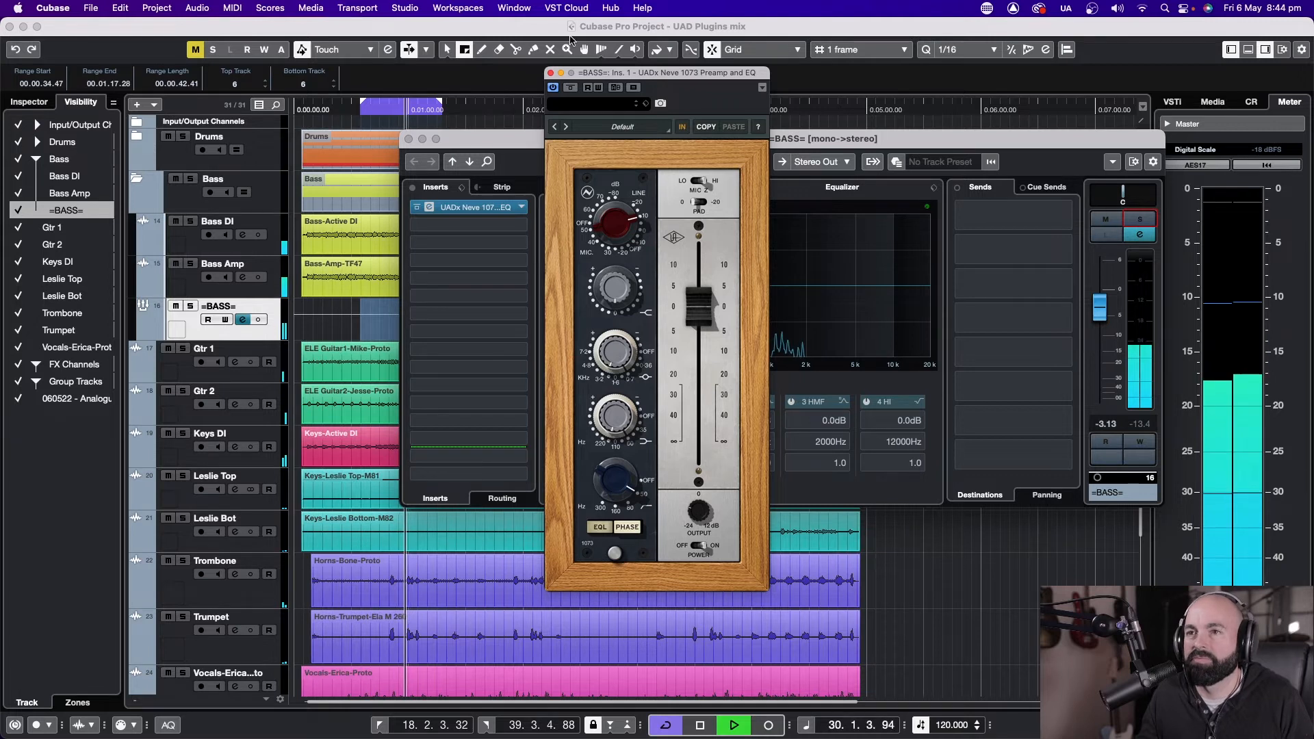
{"action": "left_click", "coordinate": [571, 88]}
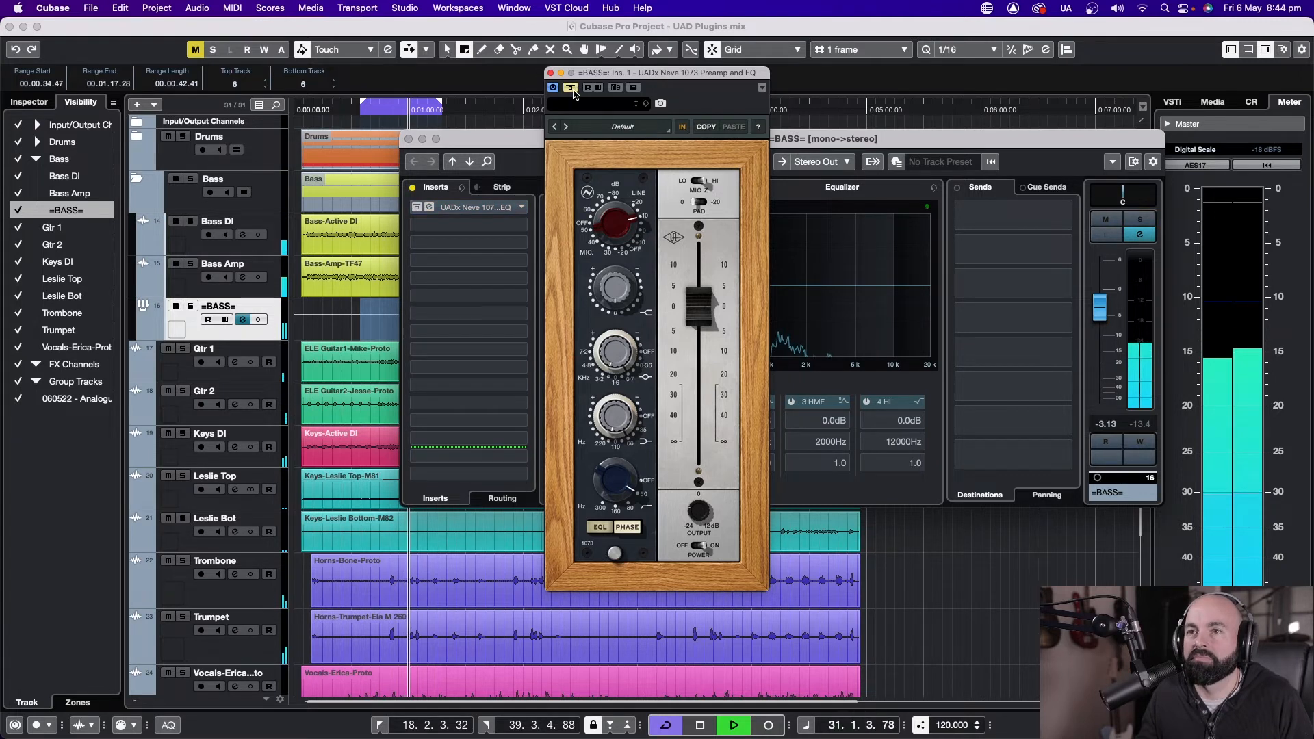
{"action": "left_click", "coordinate": [571, 87]}
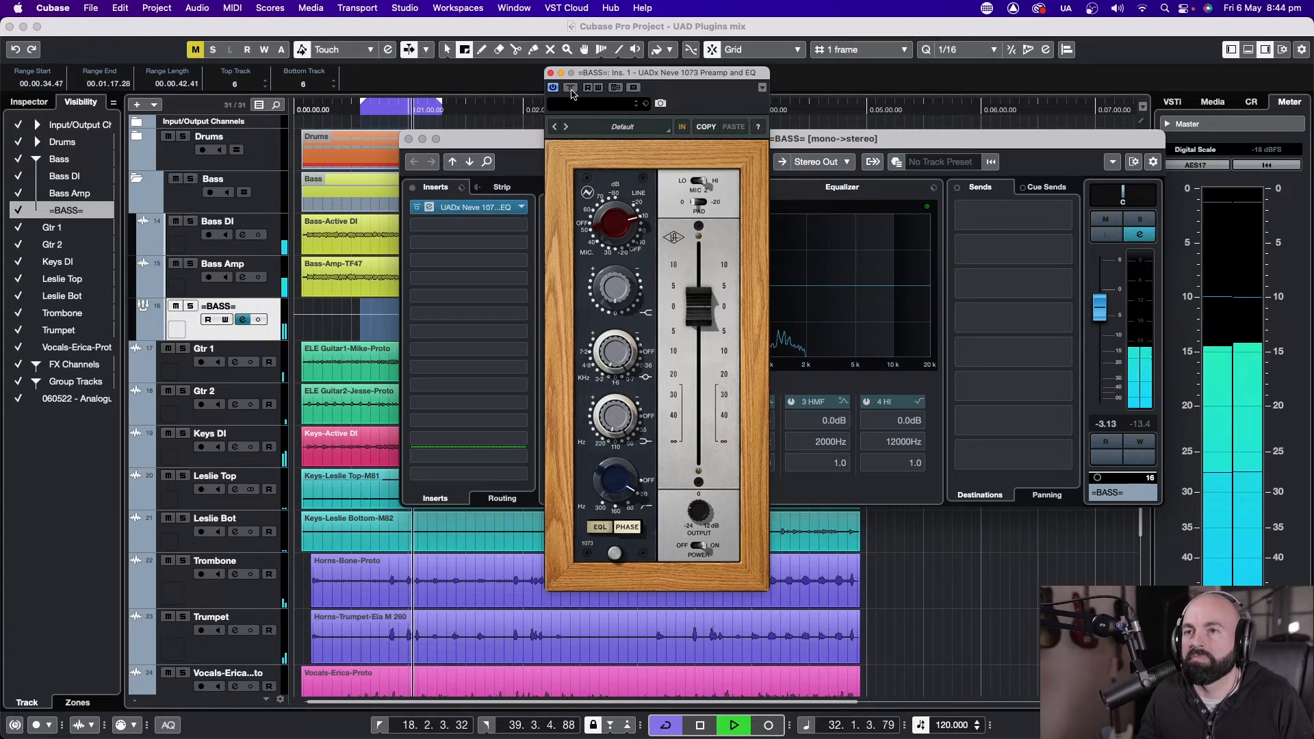
{"action": "left_click", "coordinate": [571, 88]}
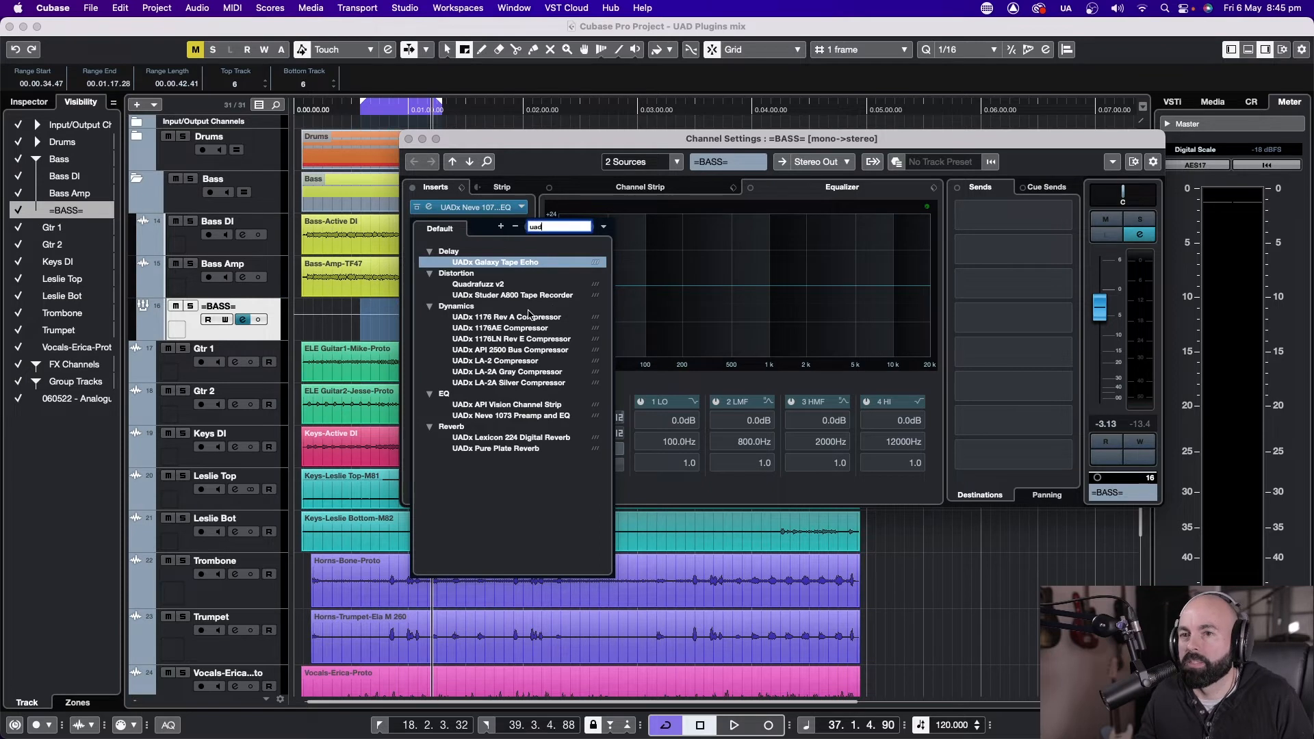
Insert the UADx LA-2A Gray Compressor in the third insert slot of =BASS= and raise its Peak Reduction during playback.
{"action": "left_click", "coordinate": [547, 371]}
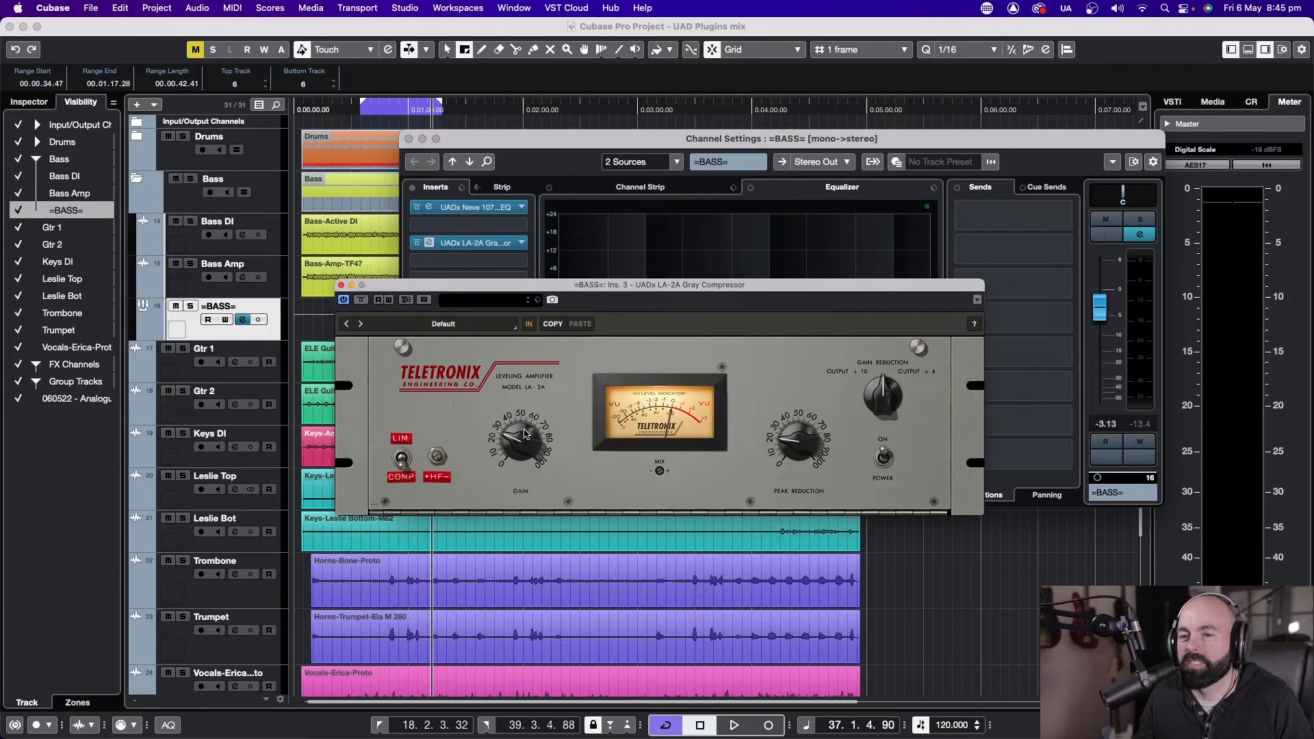
{"action": "key", "text": "space"}
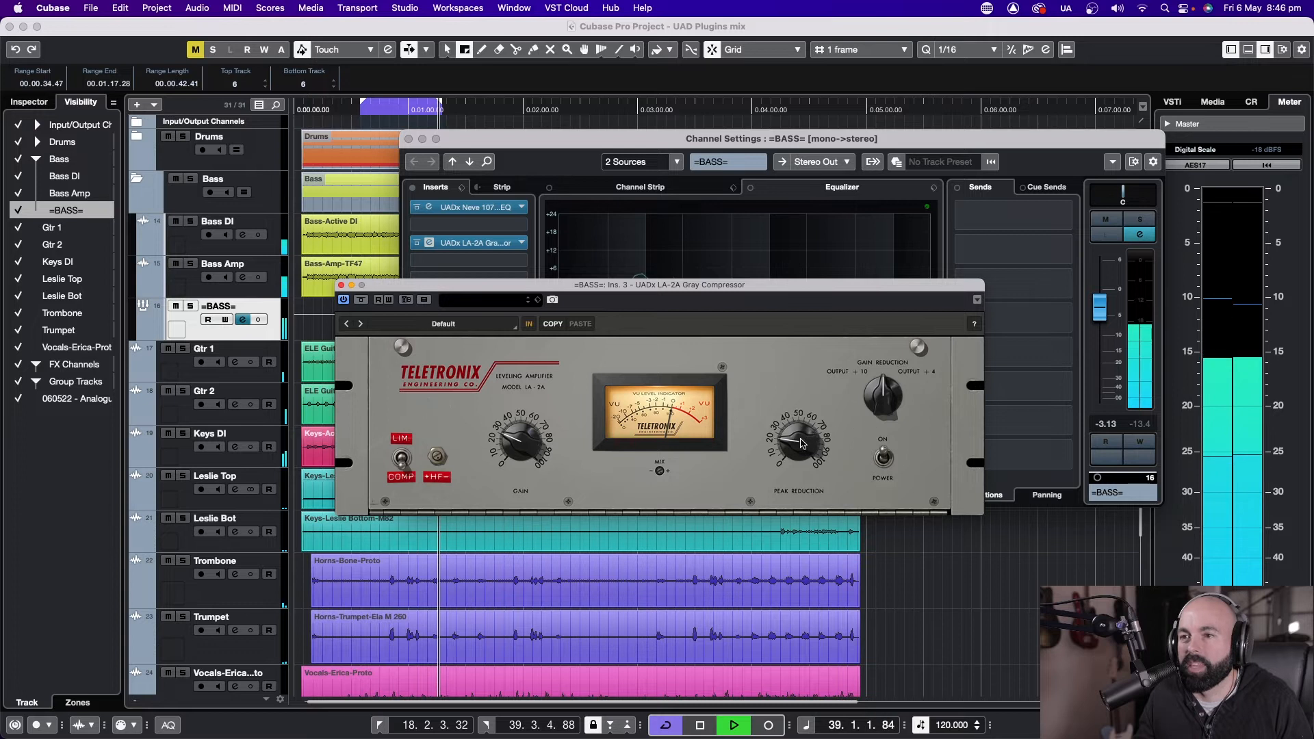
{"action": "left_click_drag", "start_coordinate": [803, 444], "coordinate": [794, 424]}
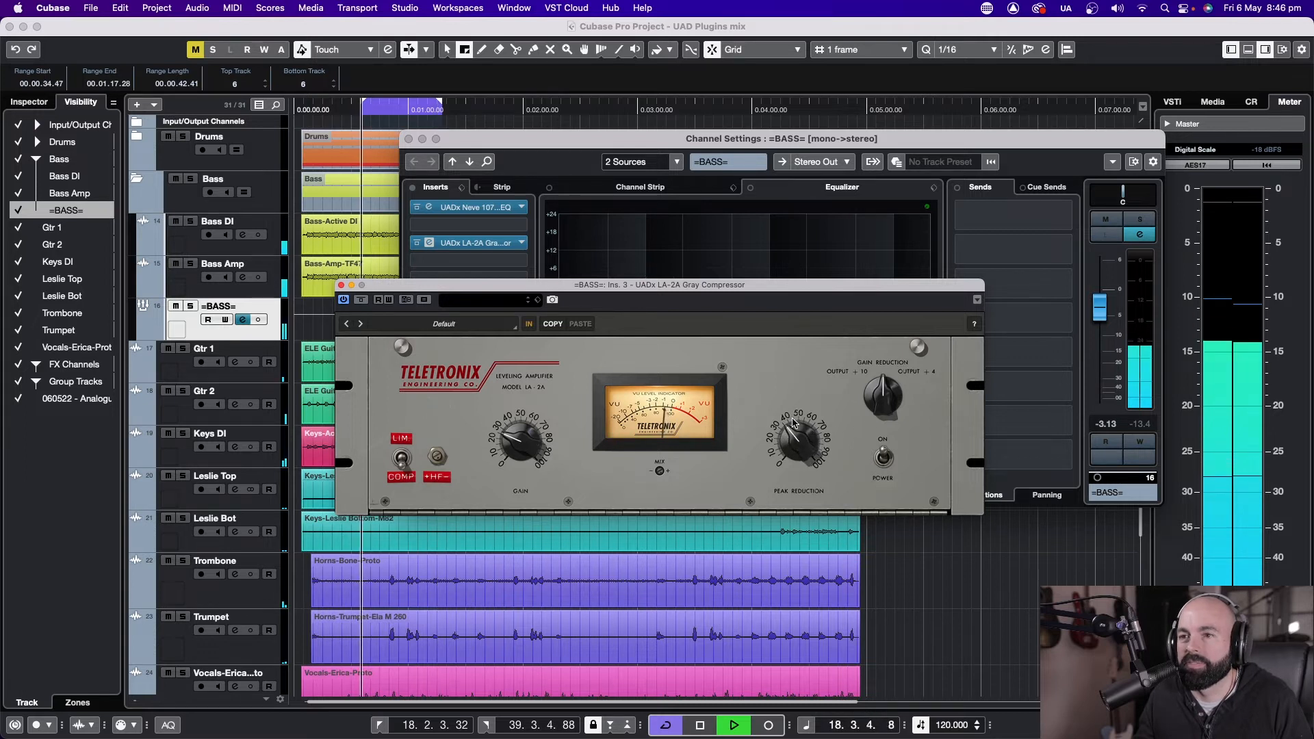
Compare the LA-2A Gray Compressor bypassed and active on the bass in the full mix, and stop playback.
{"action": "left_click", "coordinate": [362, 300]}
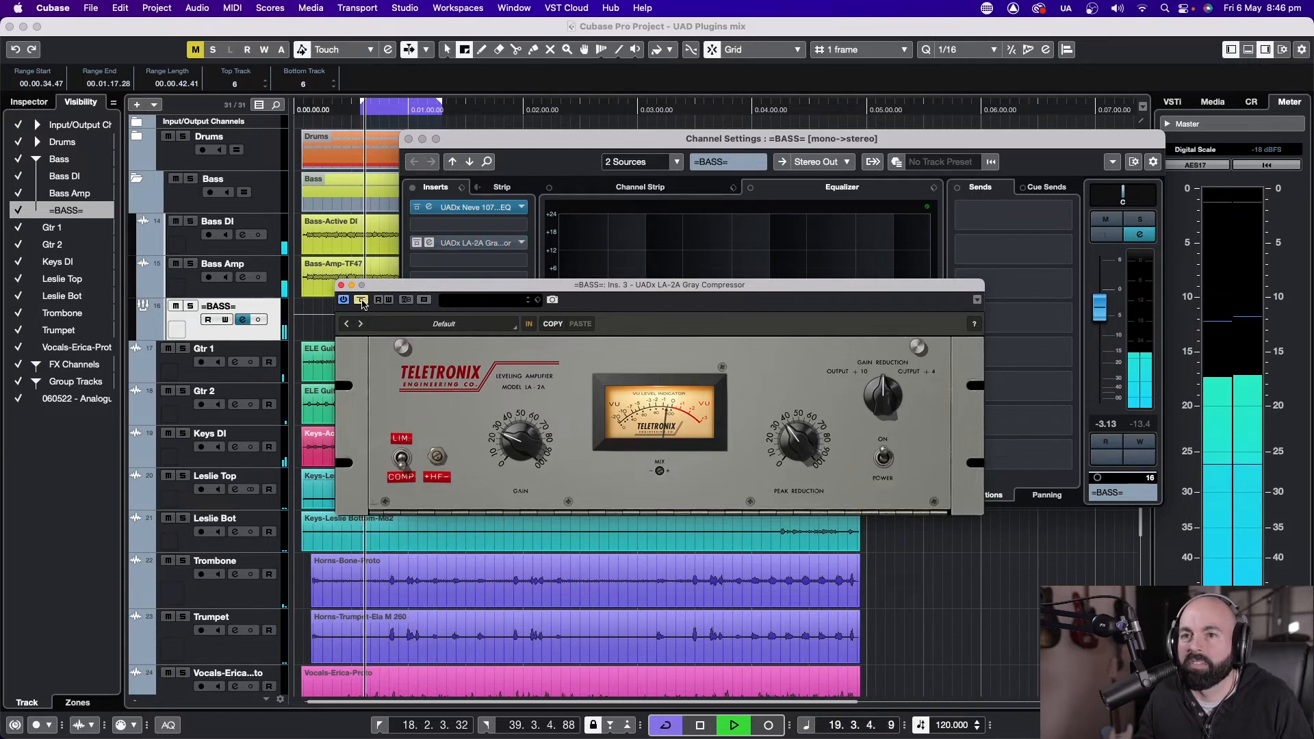
{"action": "left_click", "coordinate": [362, 301]}
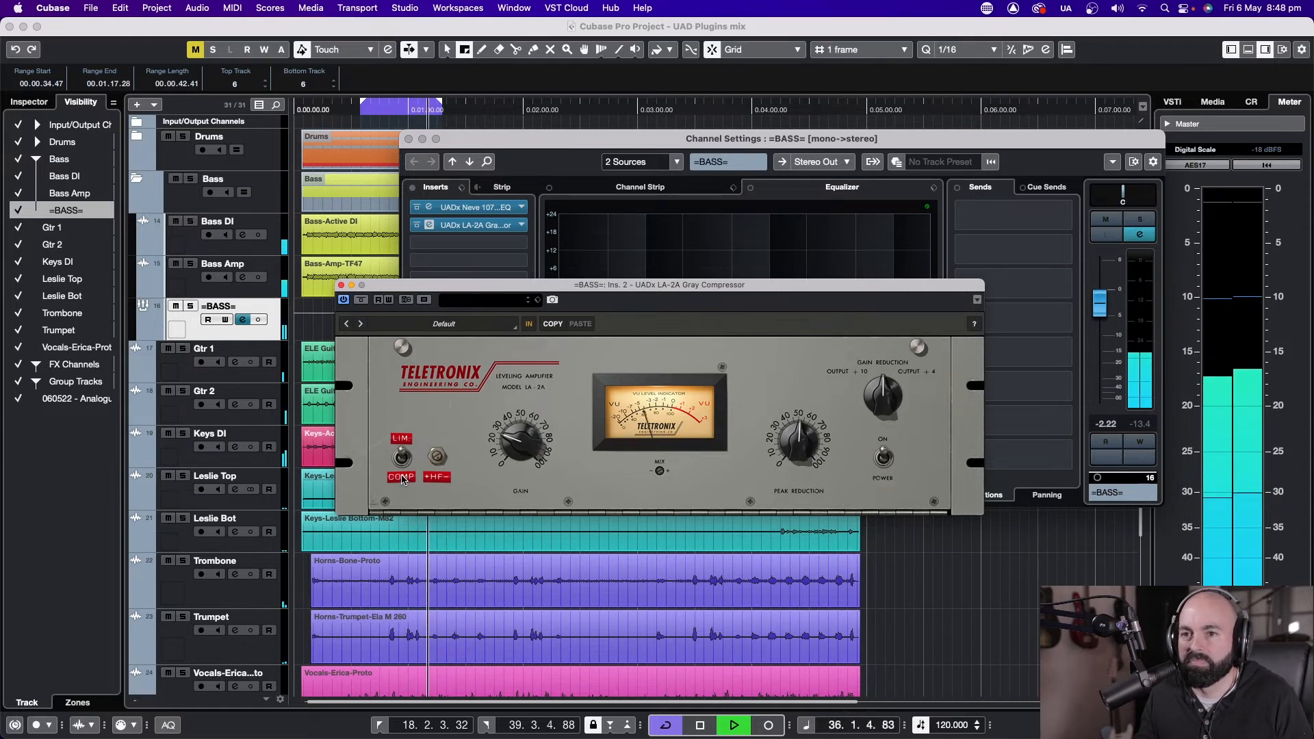
{"action": "key", "text": "space"}
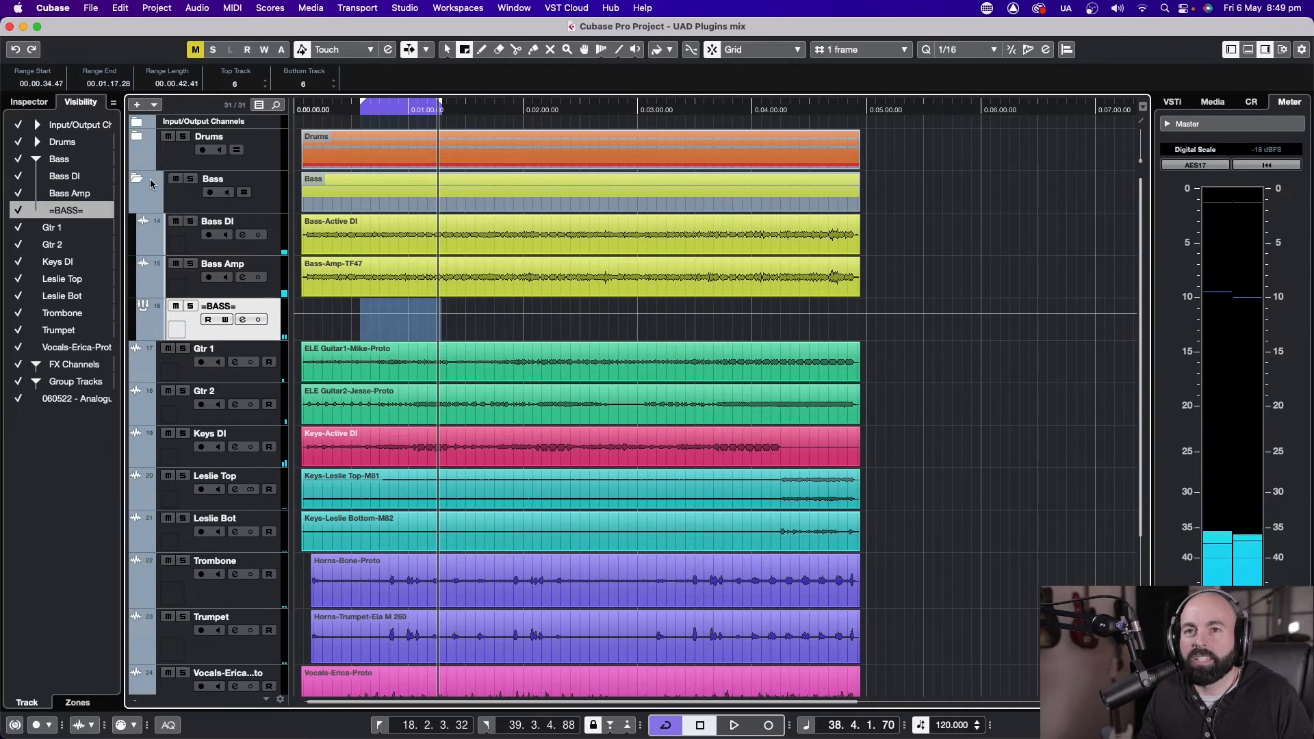
Collapse the Bass folder, return to the =KICK= channel settings, and audition its 1176LN bypassed and active, soloed and in the mix.
{"action": "left_click", "coordinate": [139, 181]}
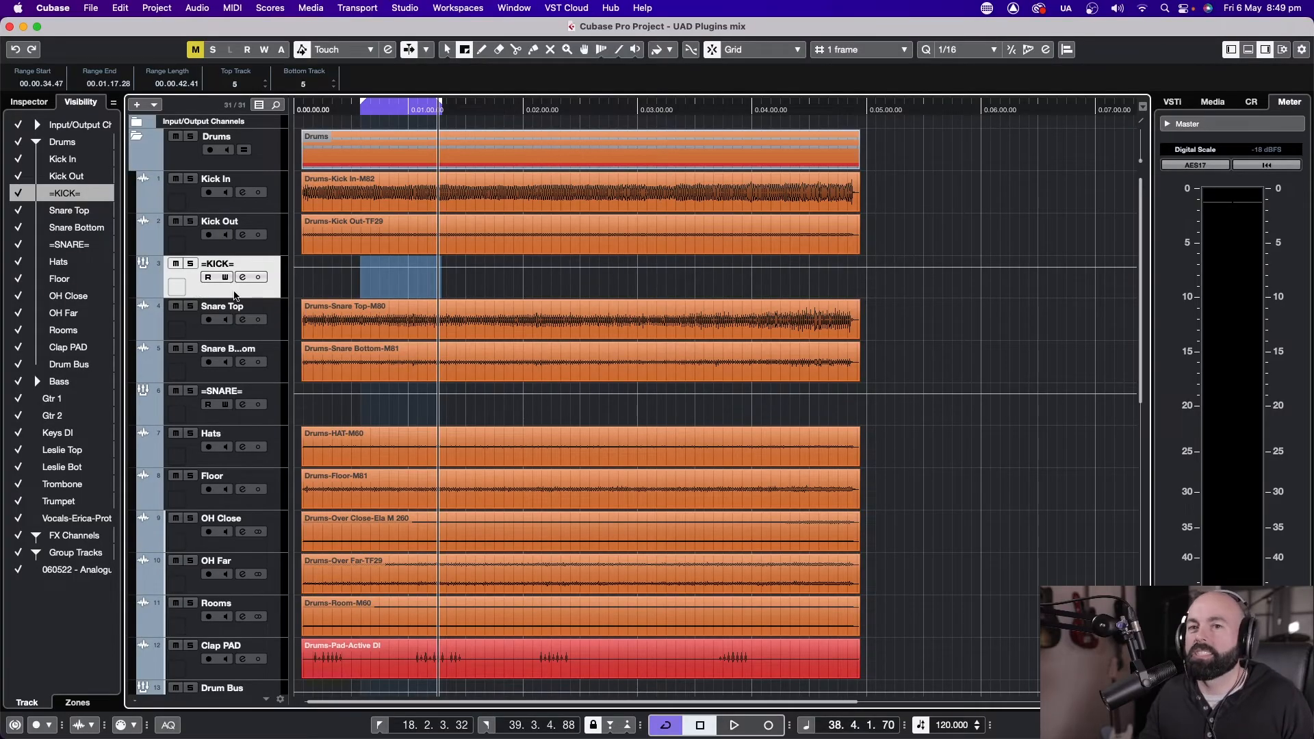
{"action": "left_click", "coordinate": [243, 277]}
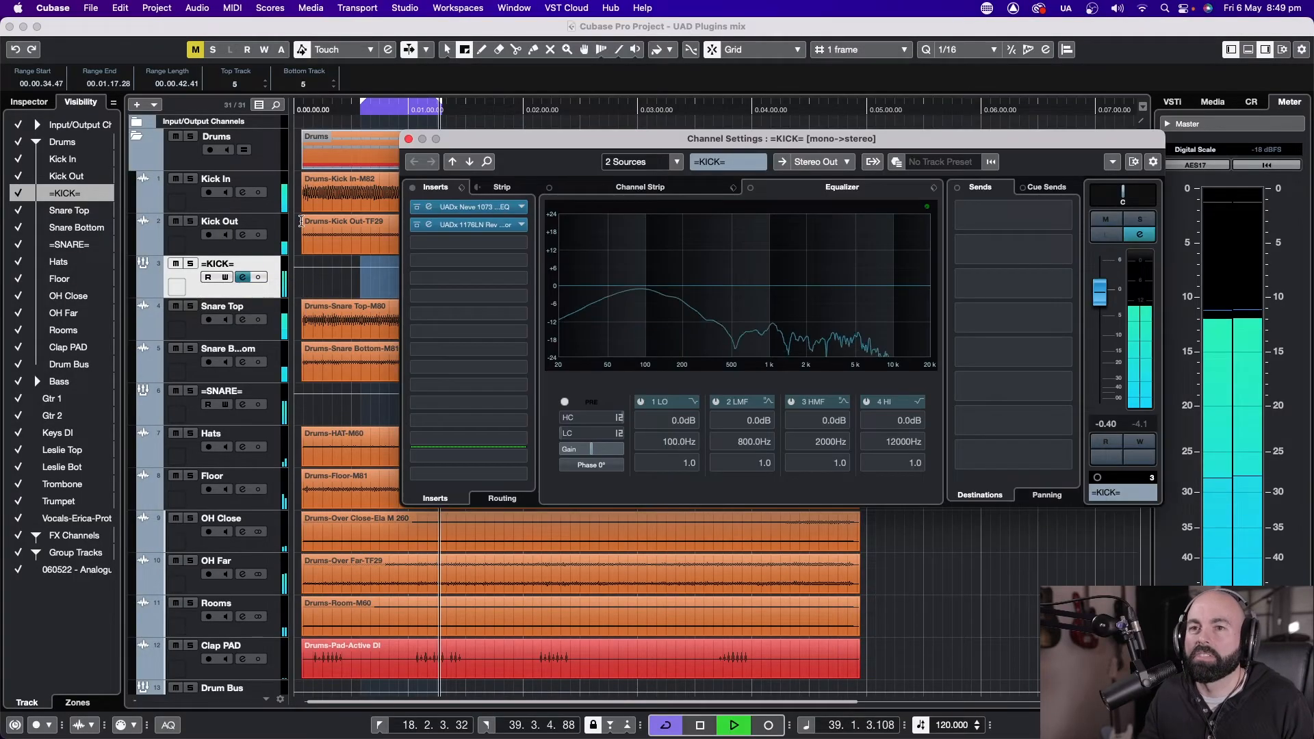
{"action": "left_click", "coordinate": [432, 226]}
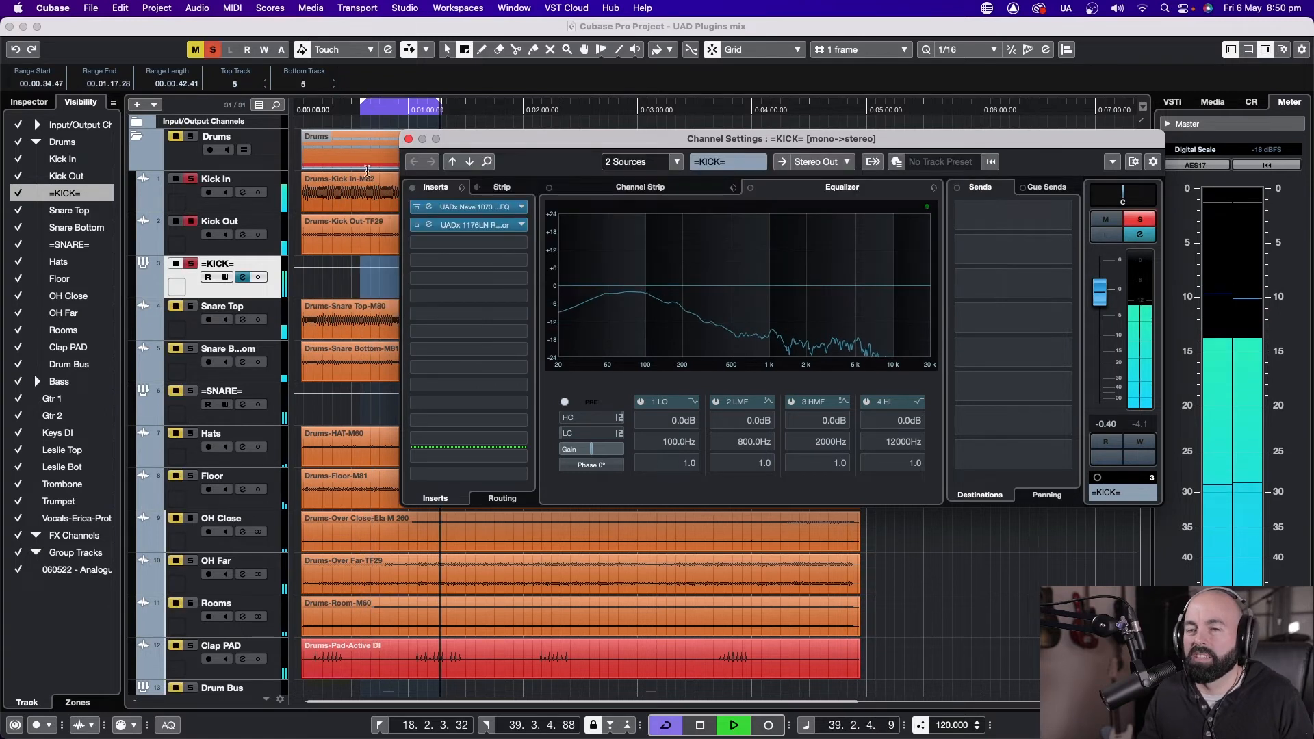
{"action": "left_click", "coordinate": [429, 226]}
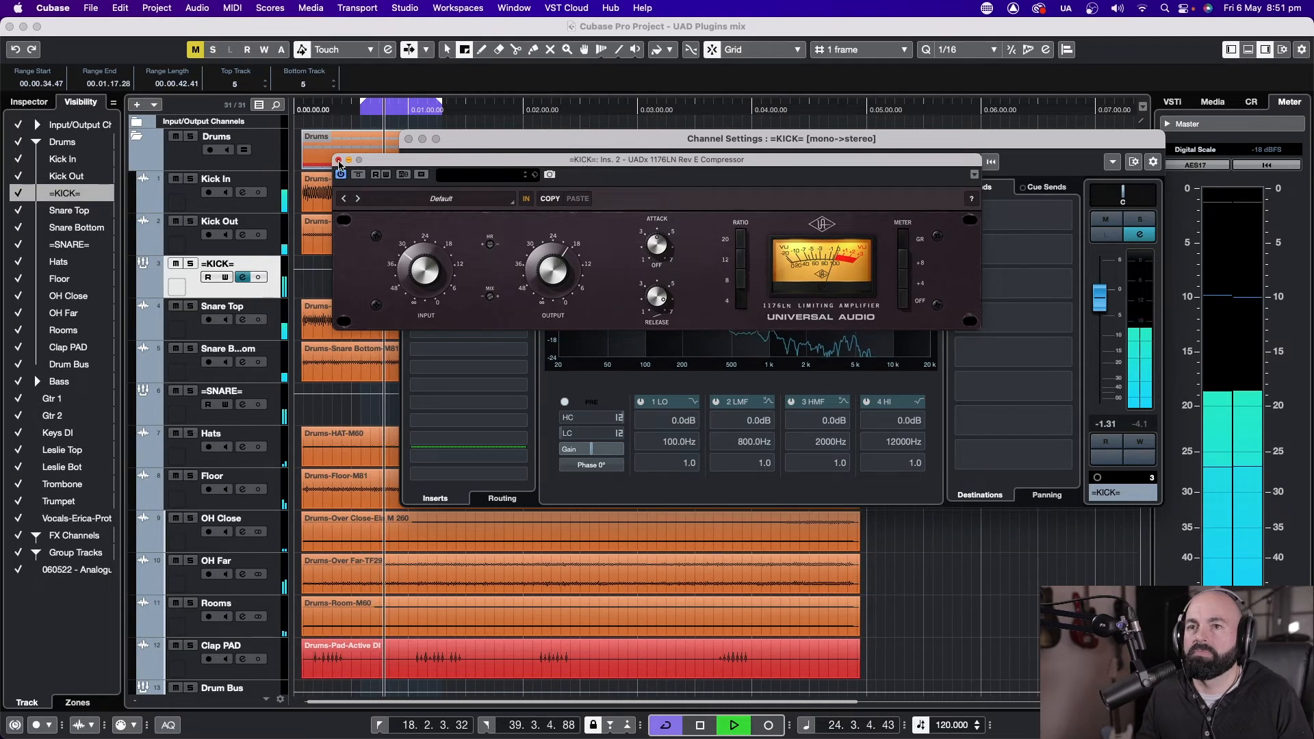
{"action": "left_click", "coordinate": [338, 160]}
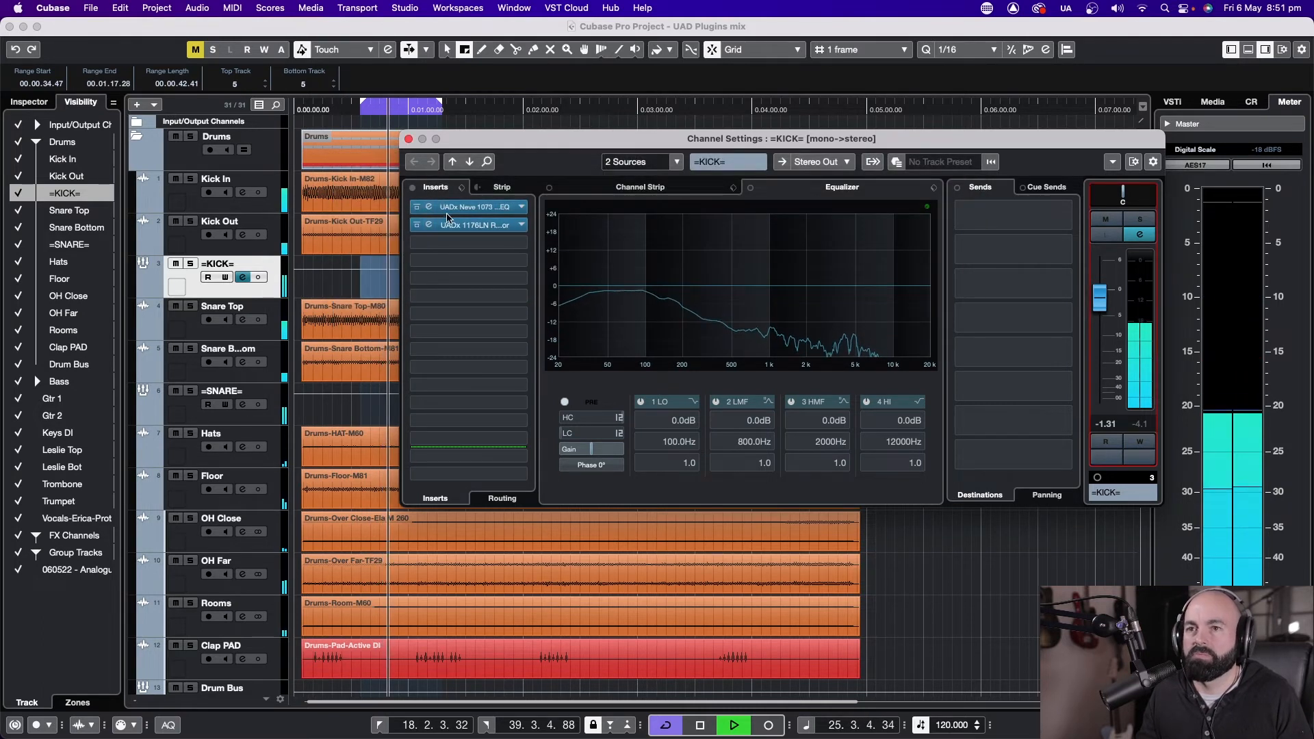
{"action": "key", "text": "space"}
Open the =SNARE= channel settings and its UADx 1176LN Rev E Compressor, auditioning the snare soloed and in the mix.
{"action": "left_click", "coordinate": [223, 418]}
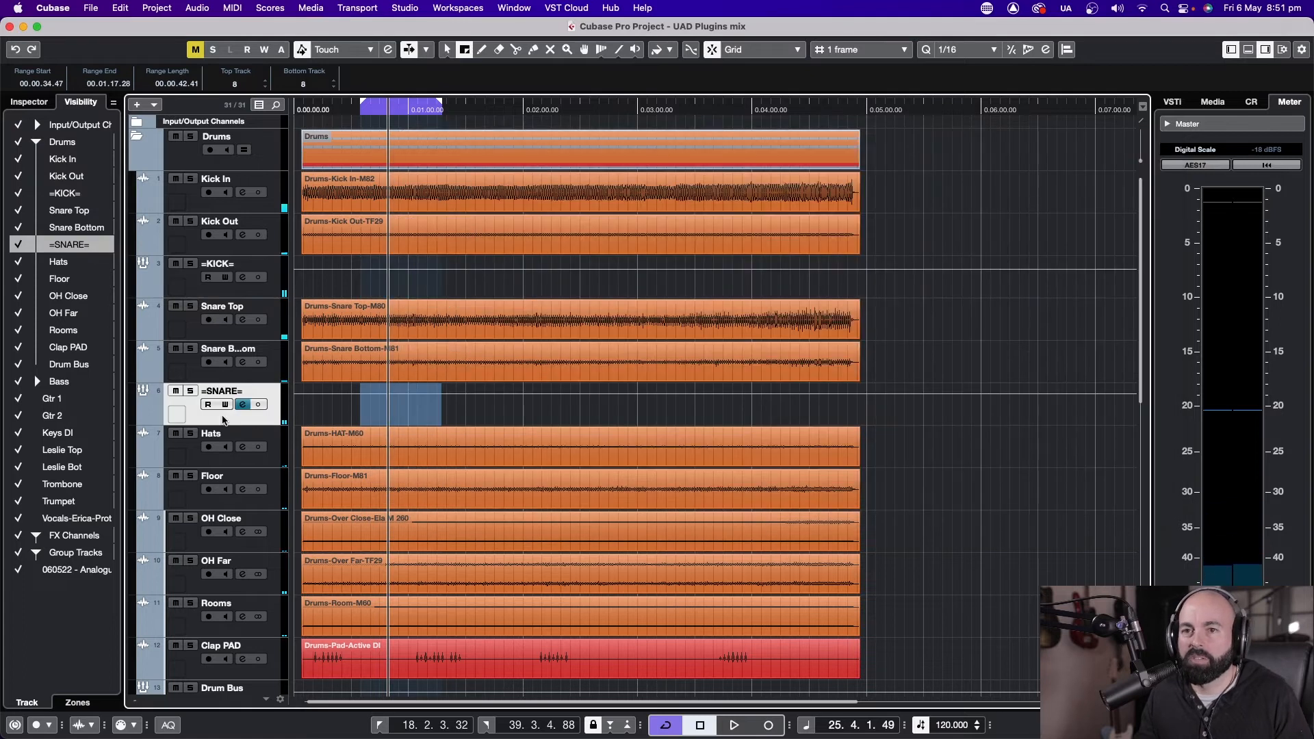
{"action": "left_click", "coordinate": [243, 405]}
{"action": "key", "text": "s"}
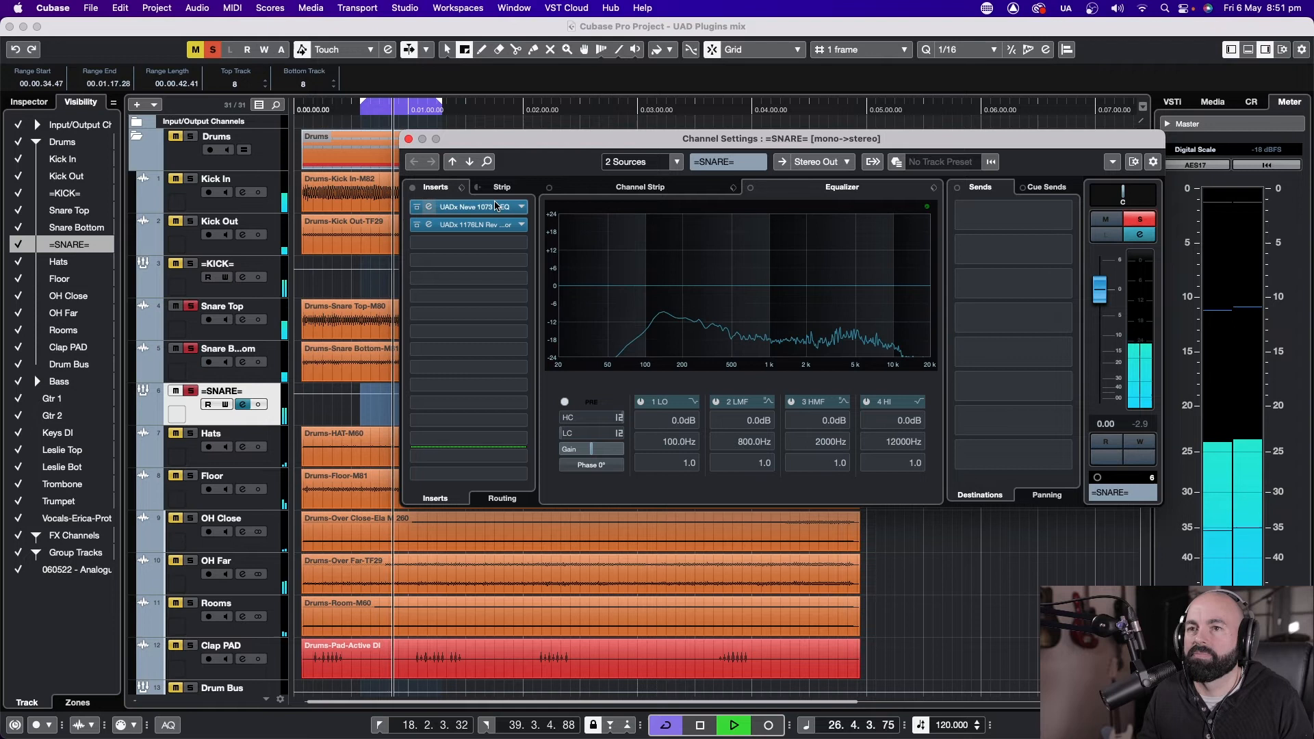
{"action": "left_click", "coordinate": [472, 224]}
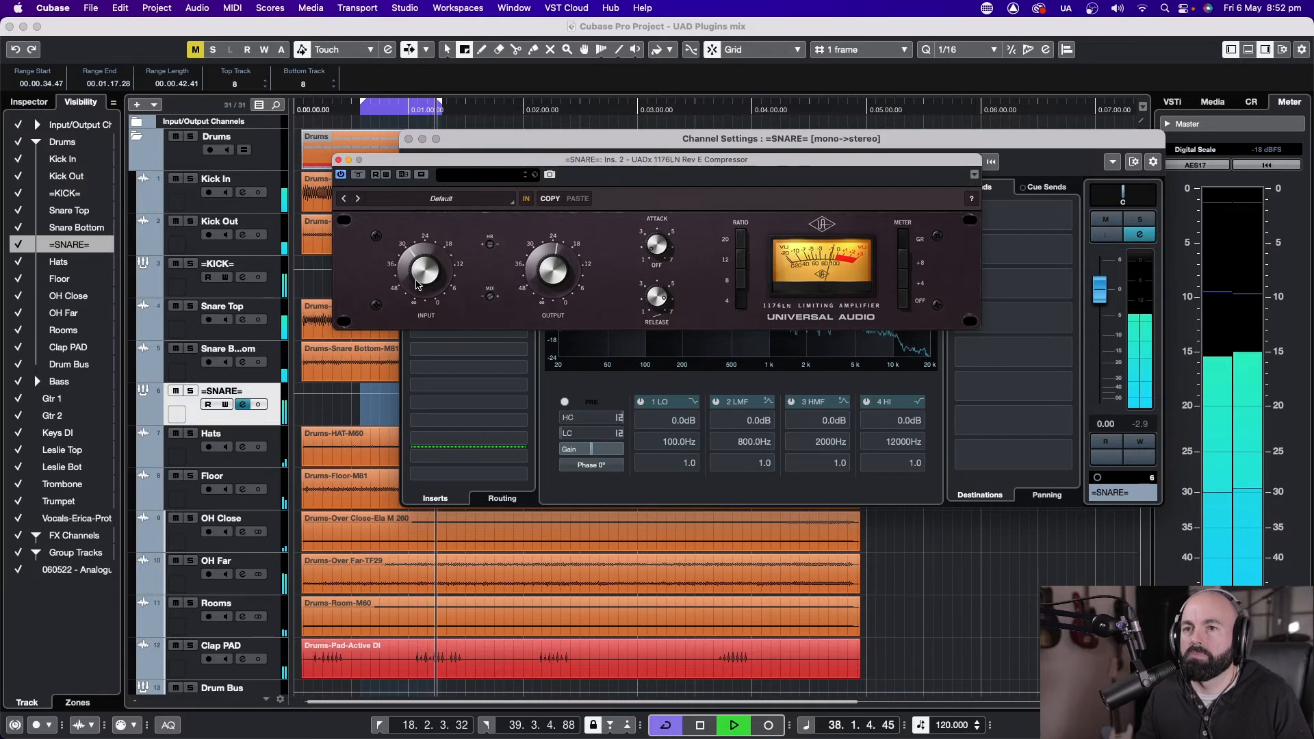
{"action": "left_click", "coordinate": [1139, 219]}
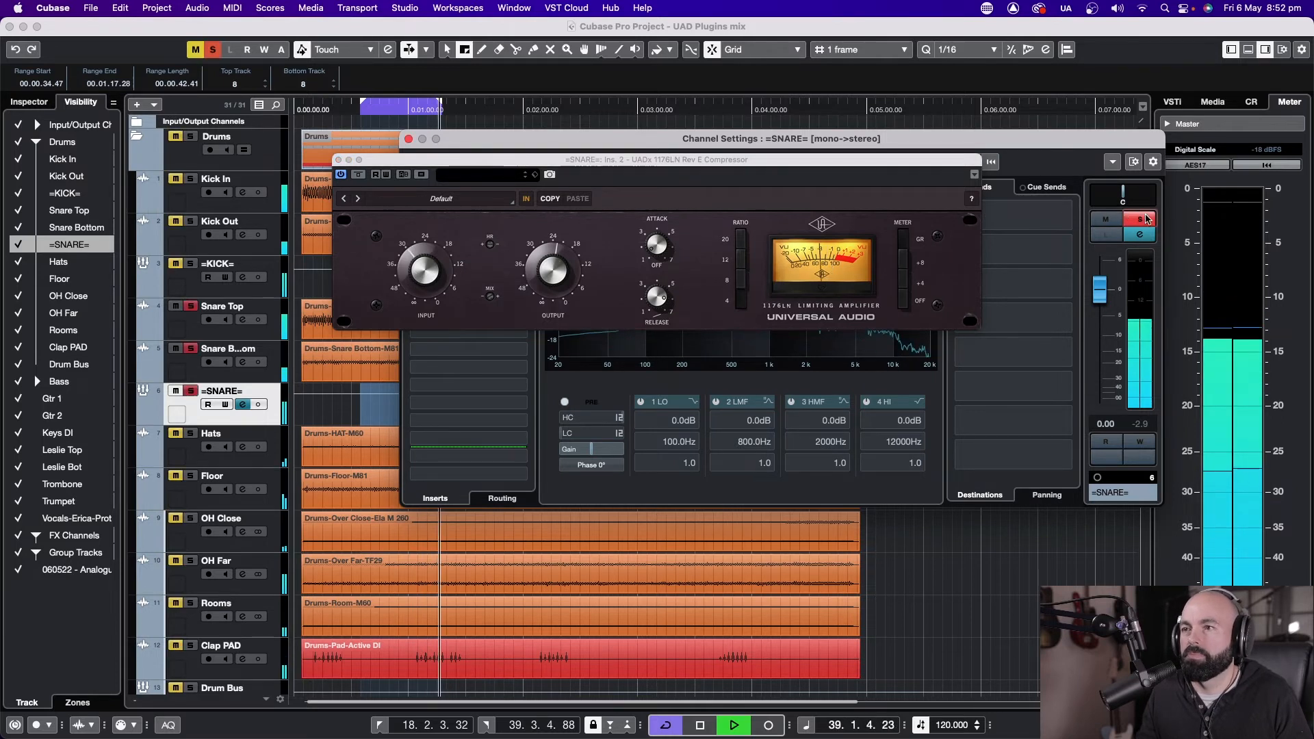
Compare the snare's 1176LN bypassed and active, stop playback, and close the plug-in.
{"action": "key", "text": "space"}
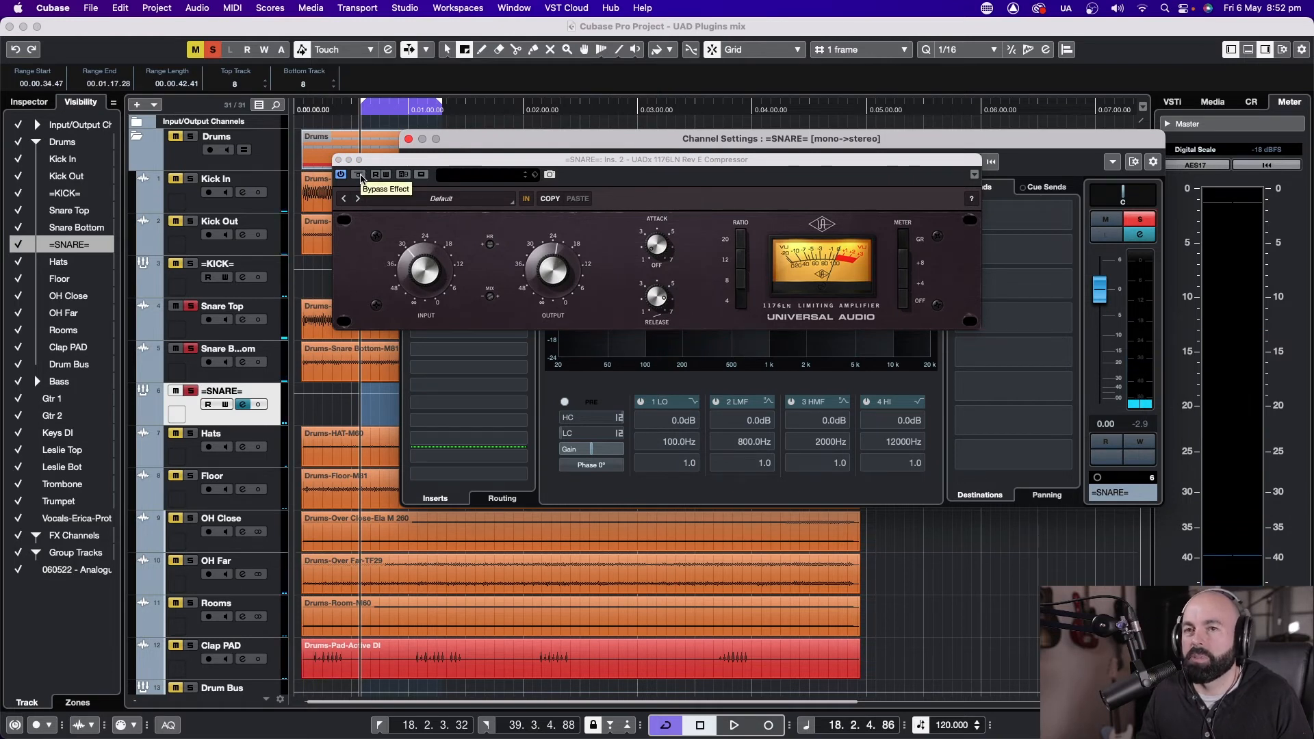
{"action": "key", "text": "space"}
{"action": "left_click", "coordinate": [360, 176]}
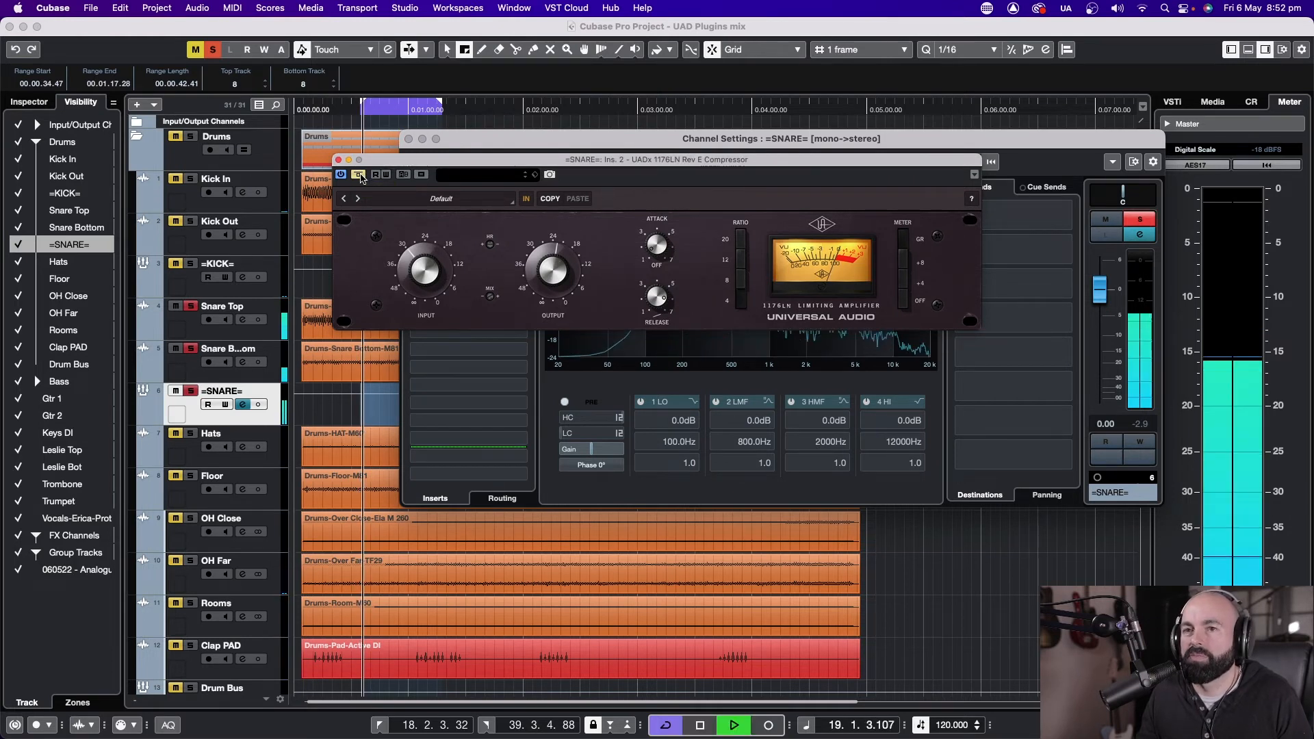
{"action": "left_click", "coordinate": [360, 176]}
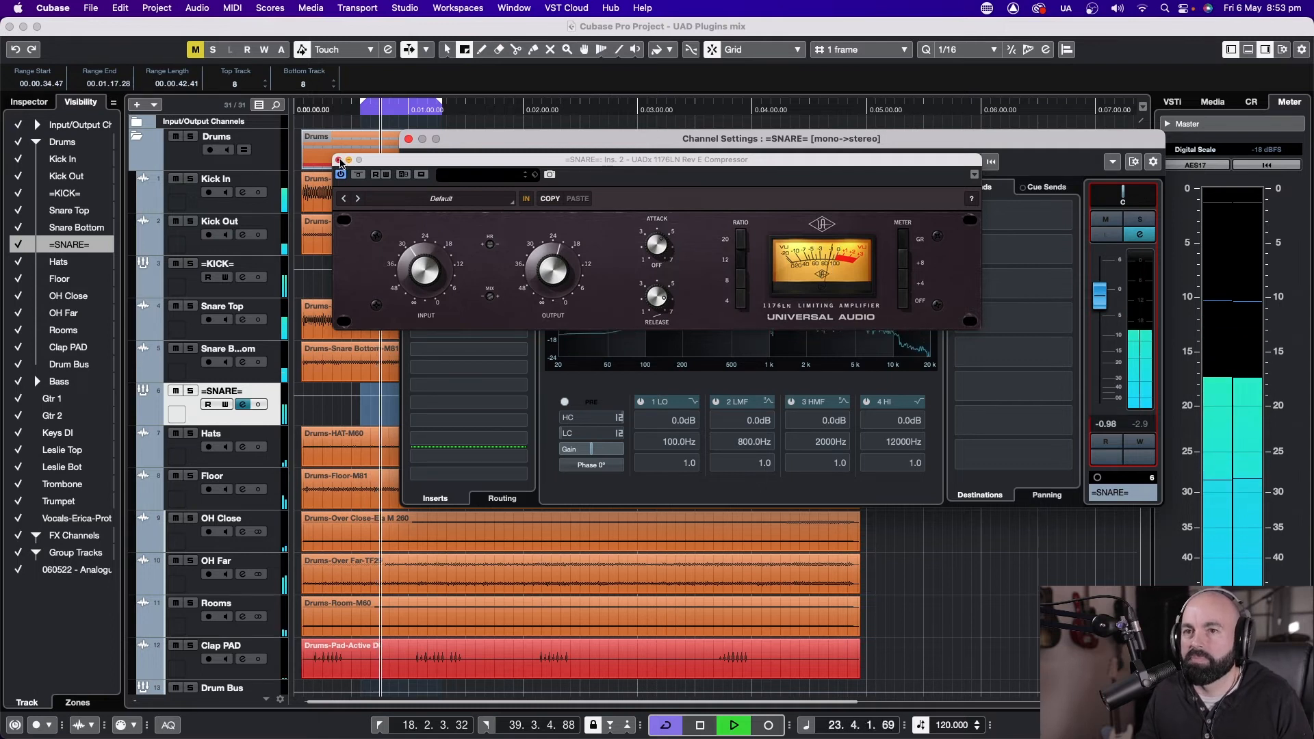
{"action": "key", "text": "space"}
{"action": "left_click", "coordinate": [338, 161]}
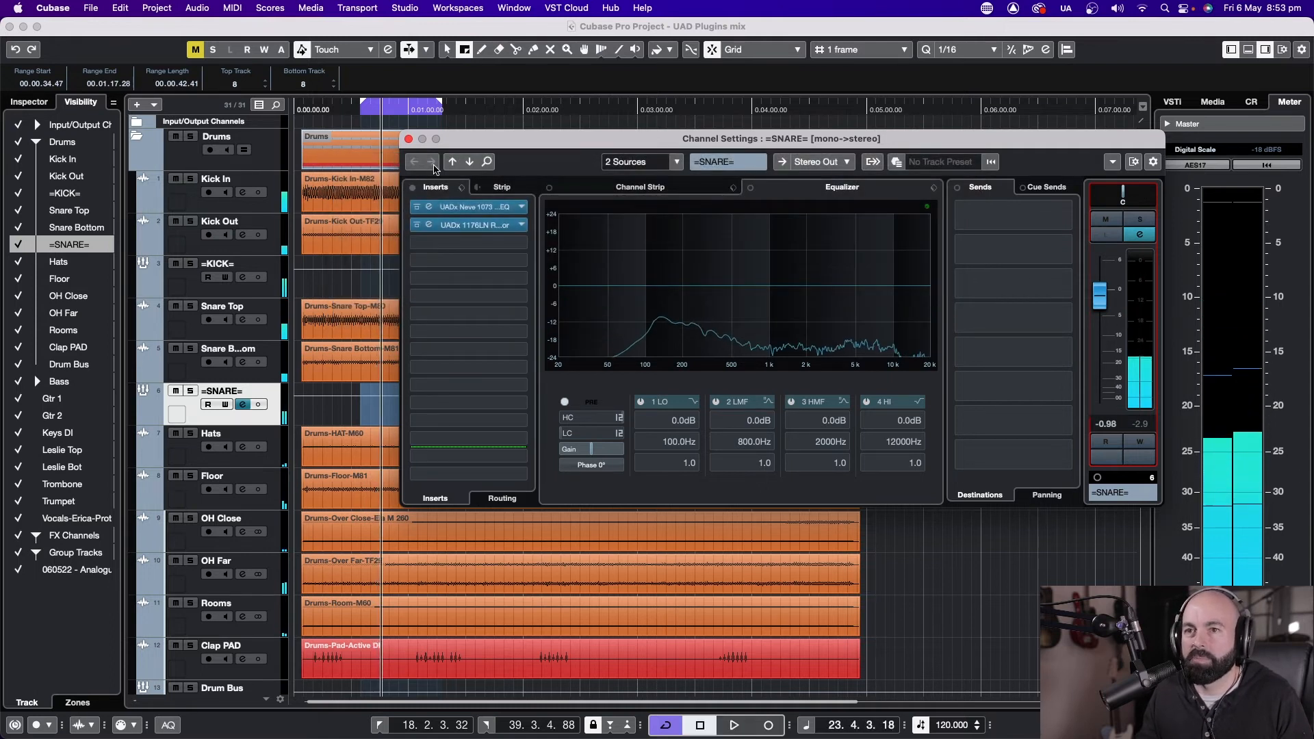
Reopen the 1176LN on the =KICK= channel, audition it in the full mix, and close its window and the channel settings.
{"action": "left_click", "coordinate": [241, 281]}
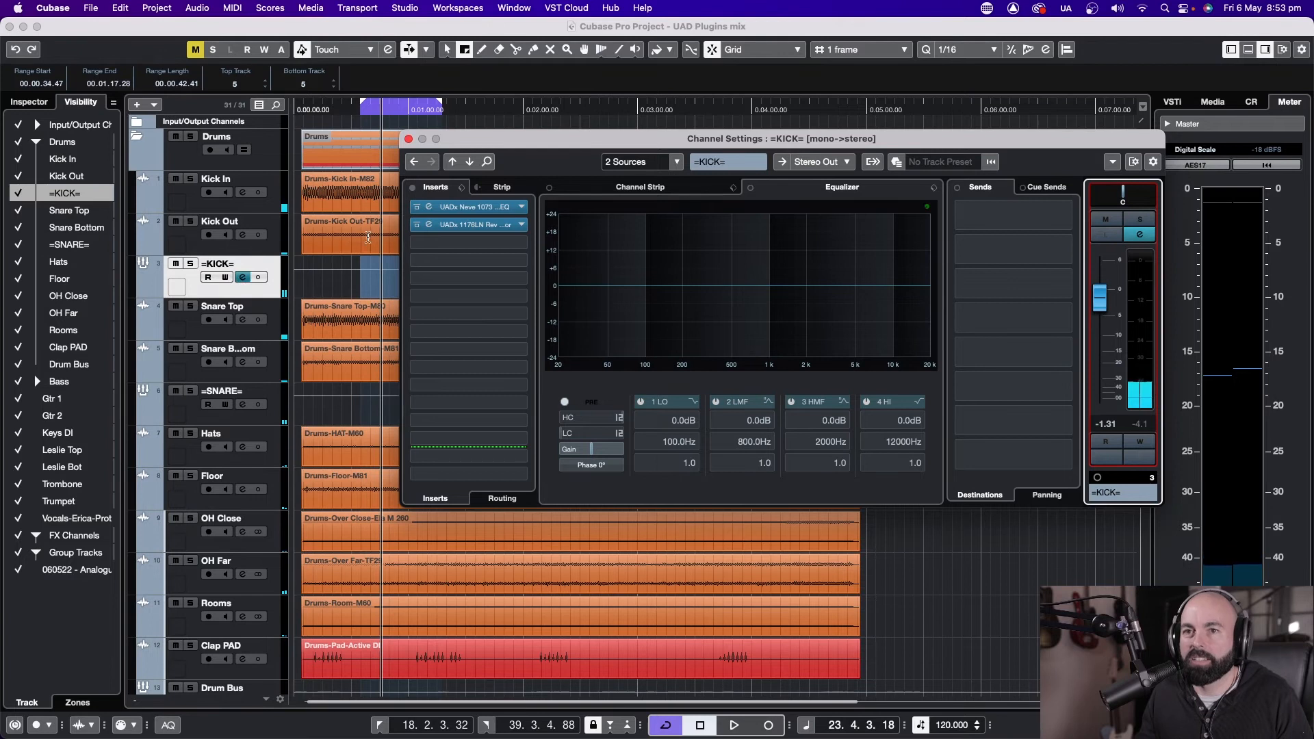
{"action": "left_click", "coordinate": [441, 228]}
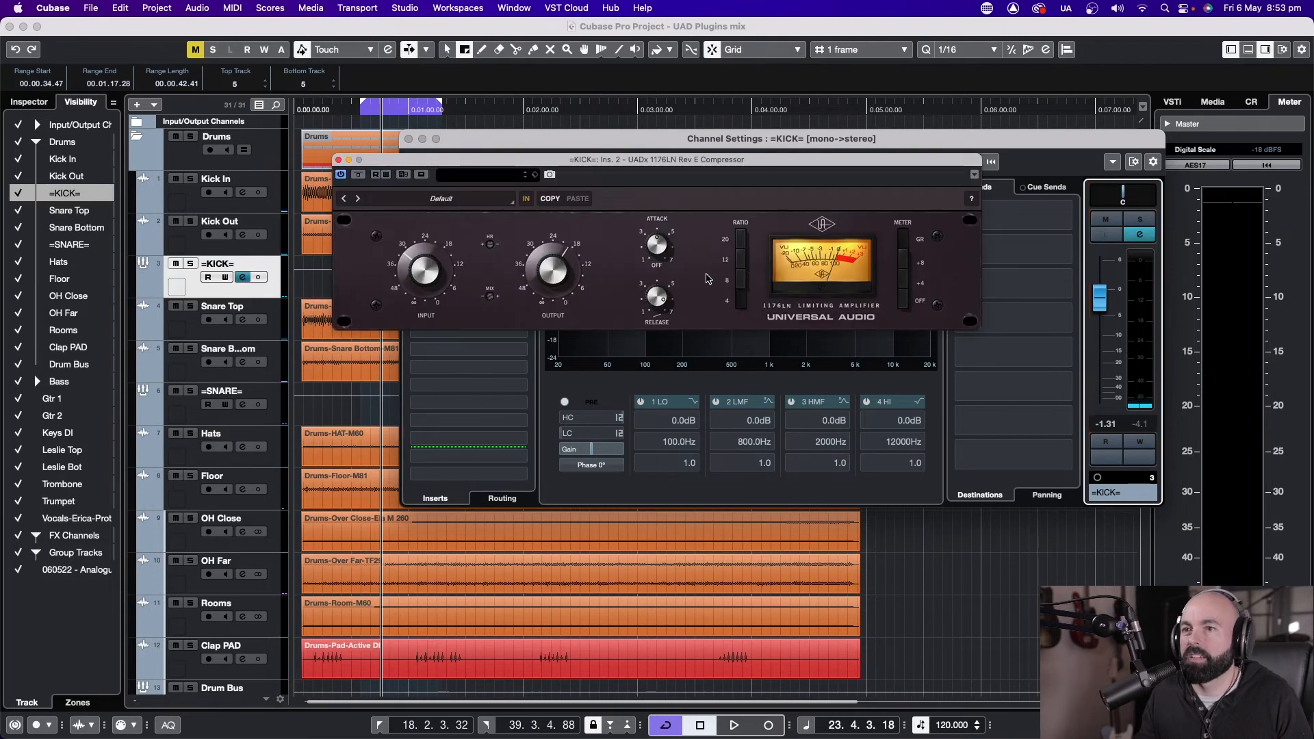
{"action": "key", "text": "space"}
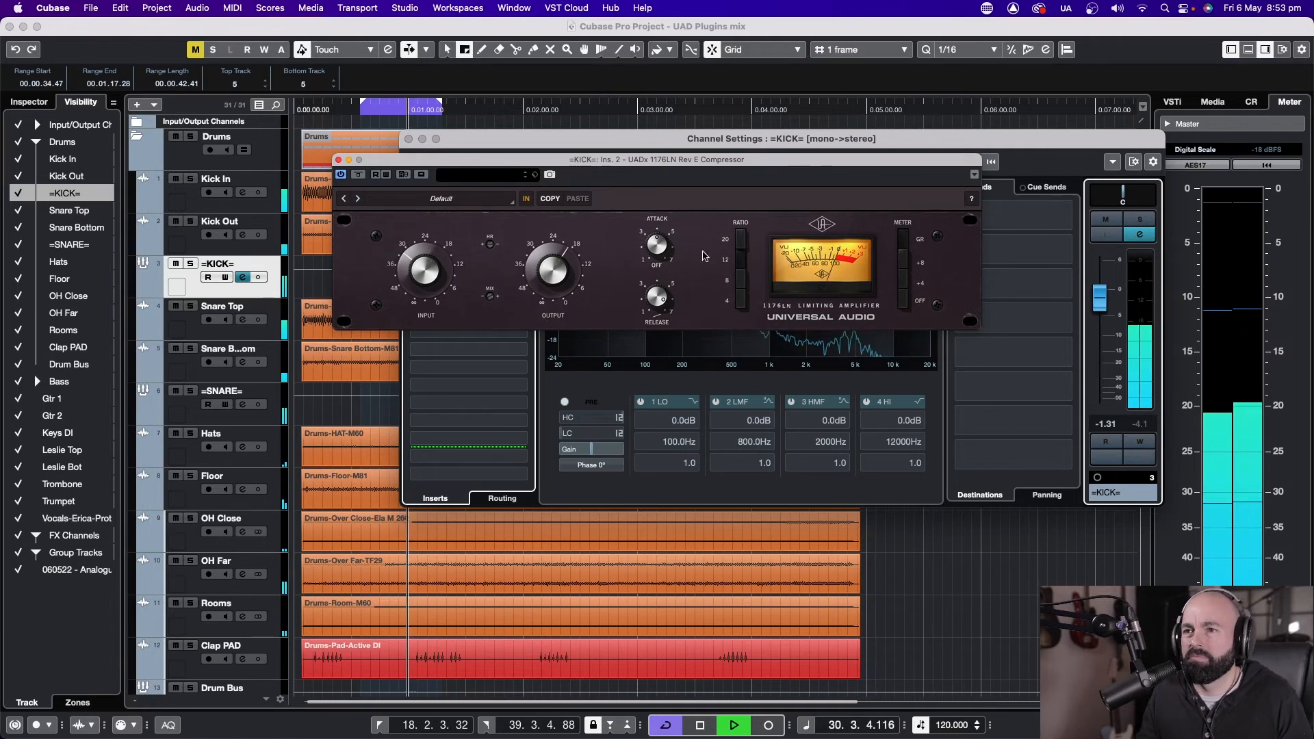
{"action": "left_click", "coordinate": [338, 159]}
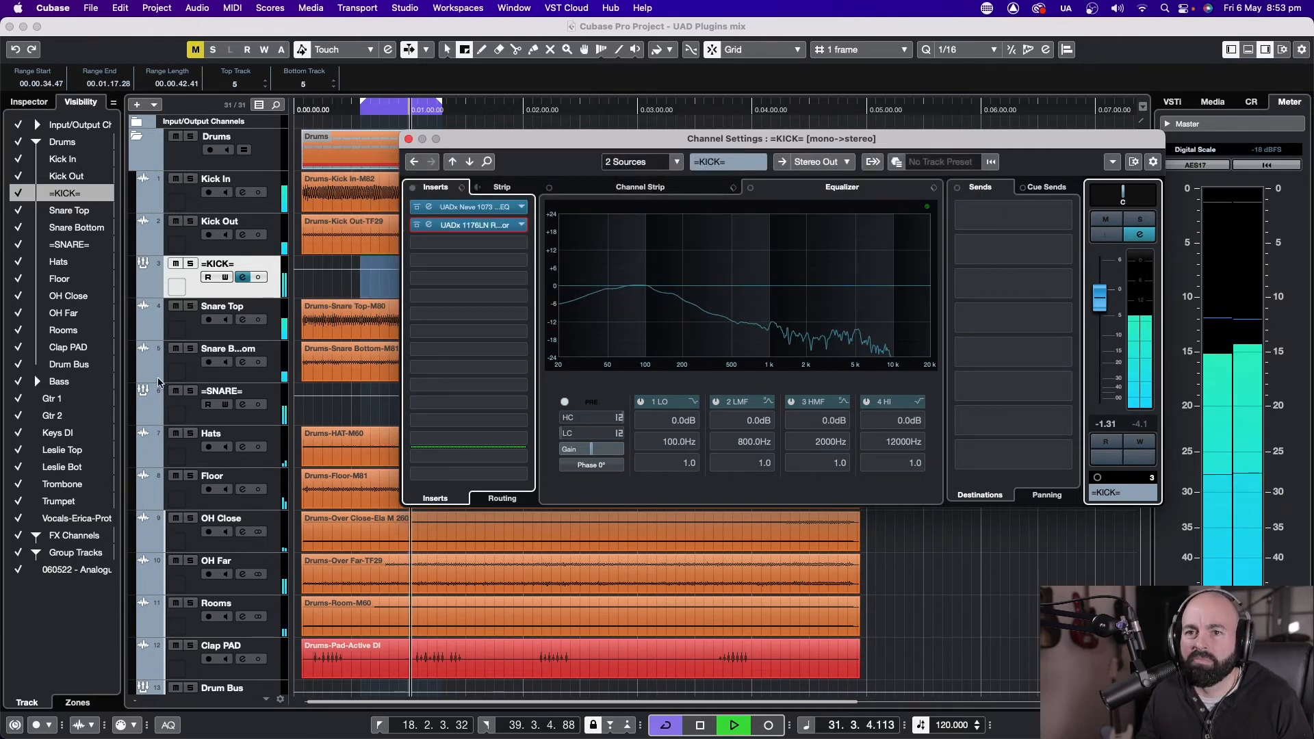
{"action": "left_click", "coordinate": [409, 139]}
{"action": "key", "text": "space"}
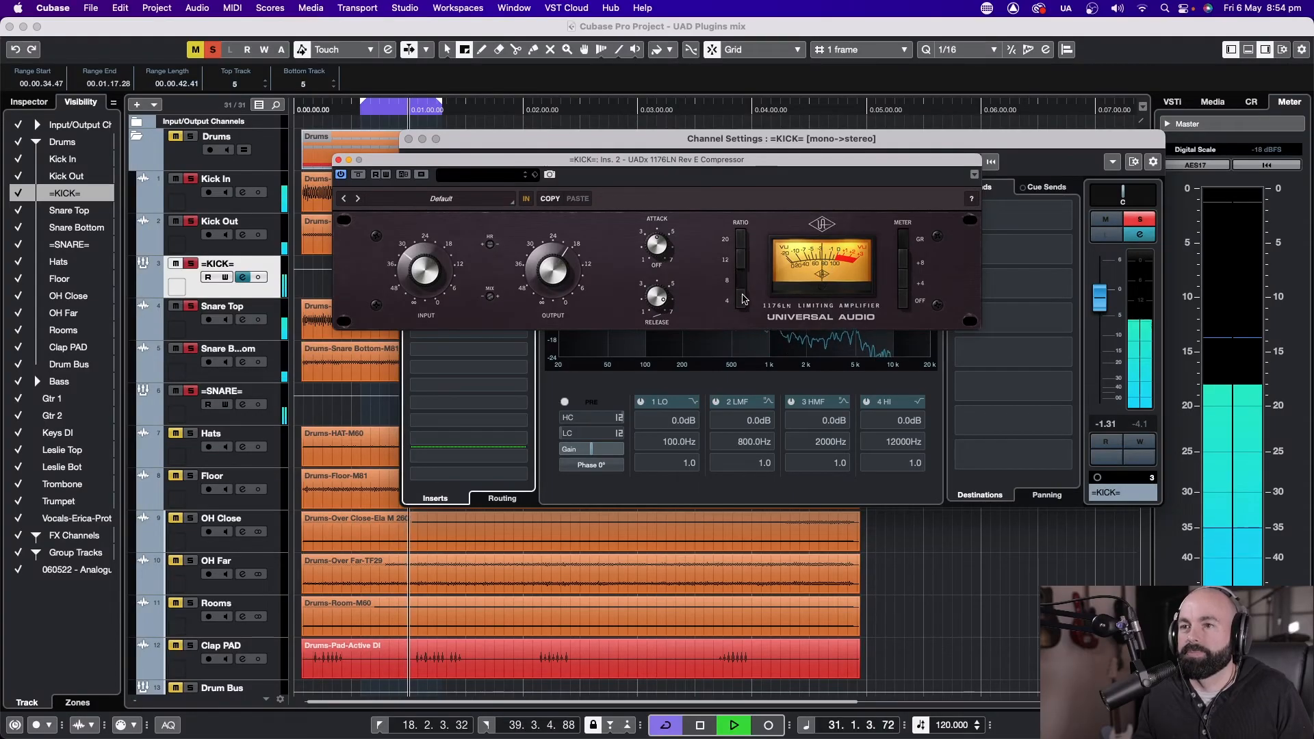
Unsolo the snare and compare ratios of 4, 8 and 12 on the soloed kick's 1176LN, leaving it at 8.
{"action": "left_click", "coordinate": [191, 392]}
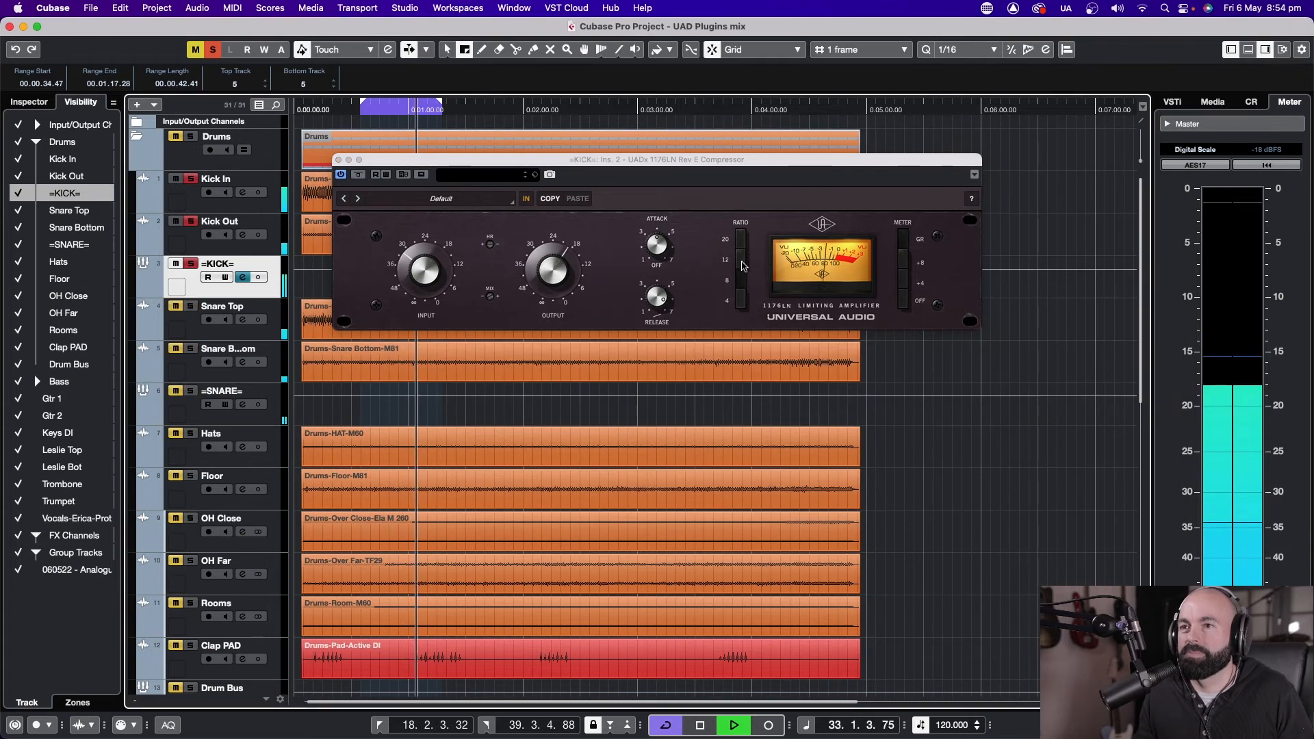
{"action": "left_click", "coordinate": [743, 299]}
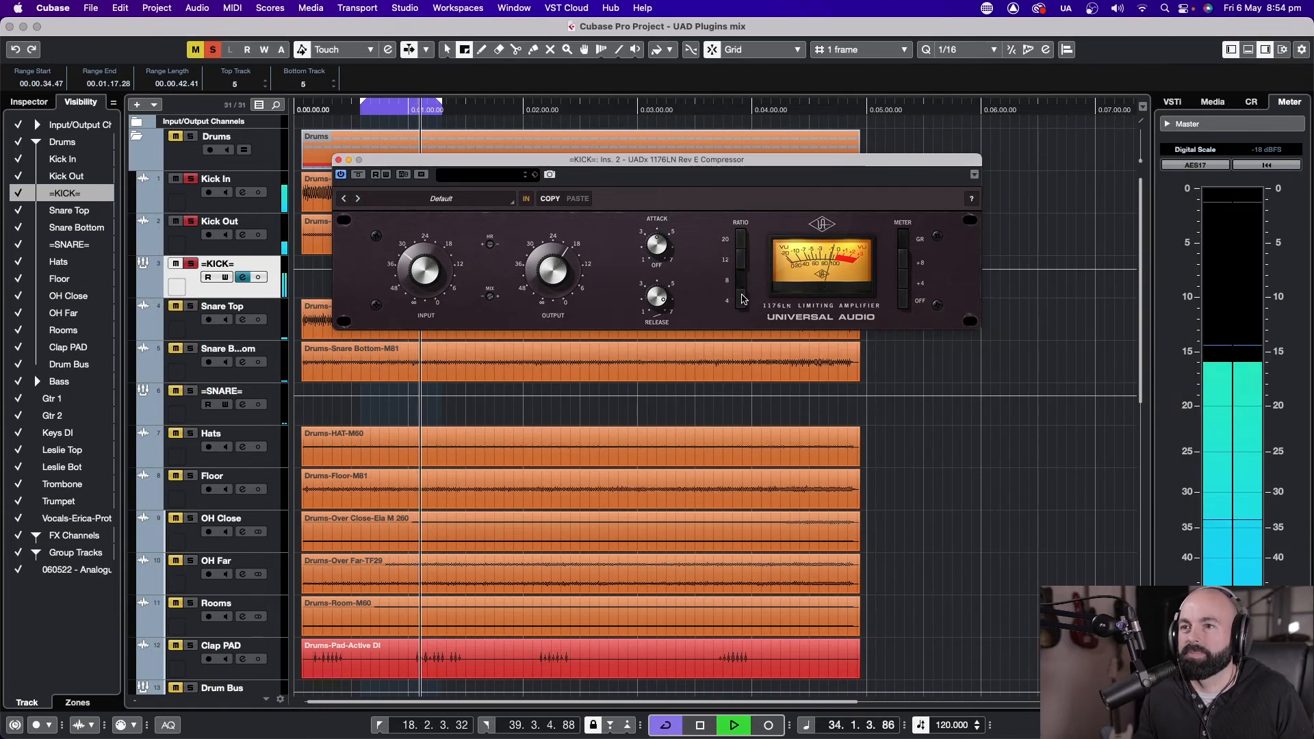
{"action": "left_click", "coordinate": [743, 282]}
{"action": "left_click", "coordinate": [744, 264]}
{"action": "left_click", "coordinate": [744, 281]}
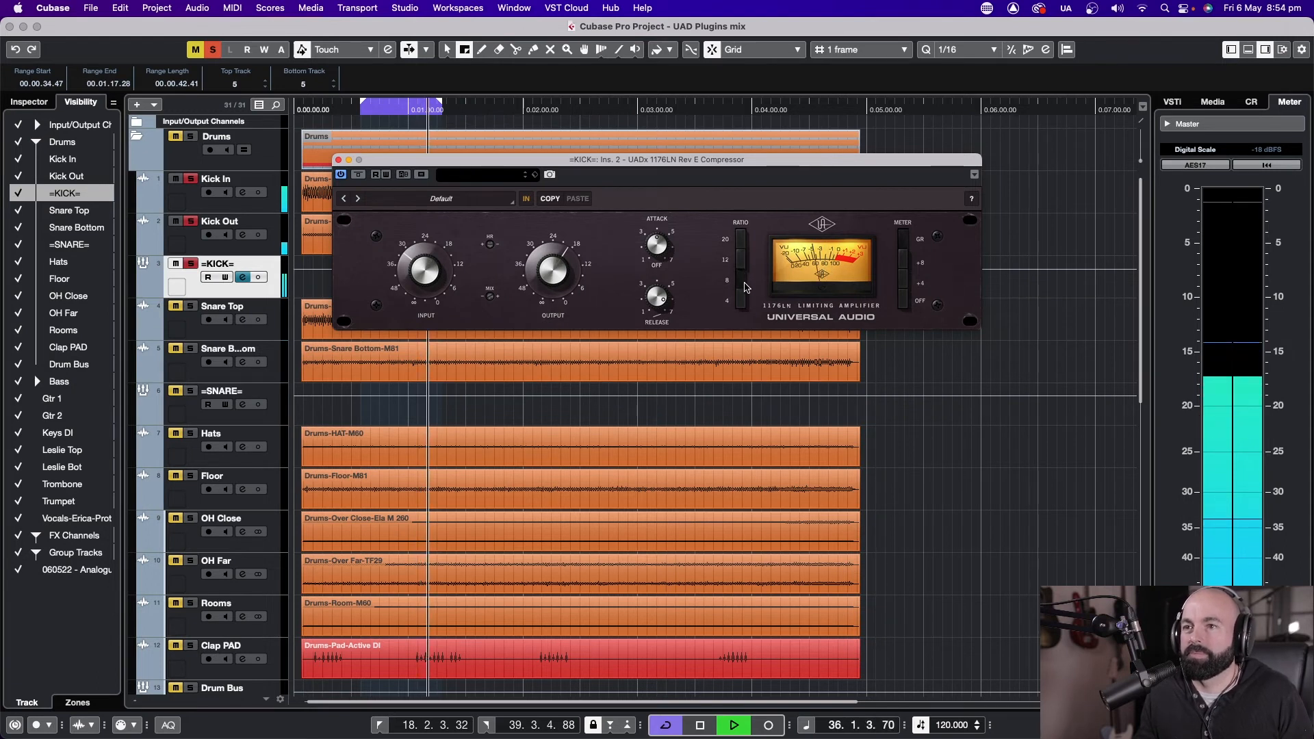
{"action": "left_click", "coordinate": [743, 299]}
{"action": "left_click", "coordinate": [743, 282]}
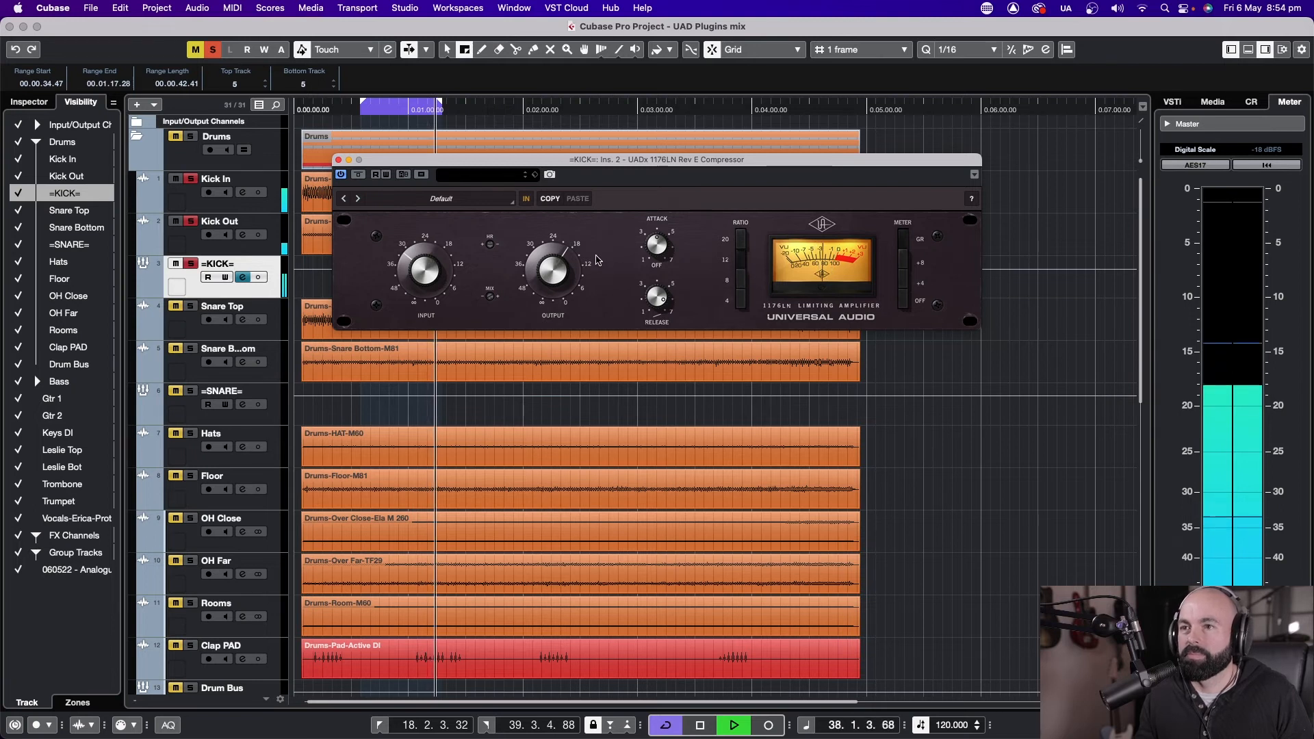
{"action": "key", "text": "space"}
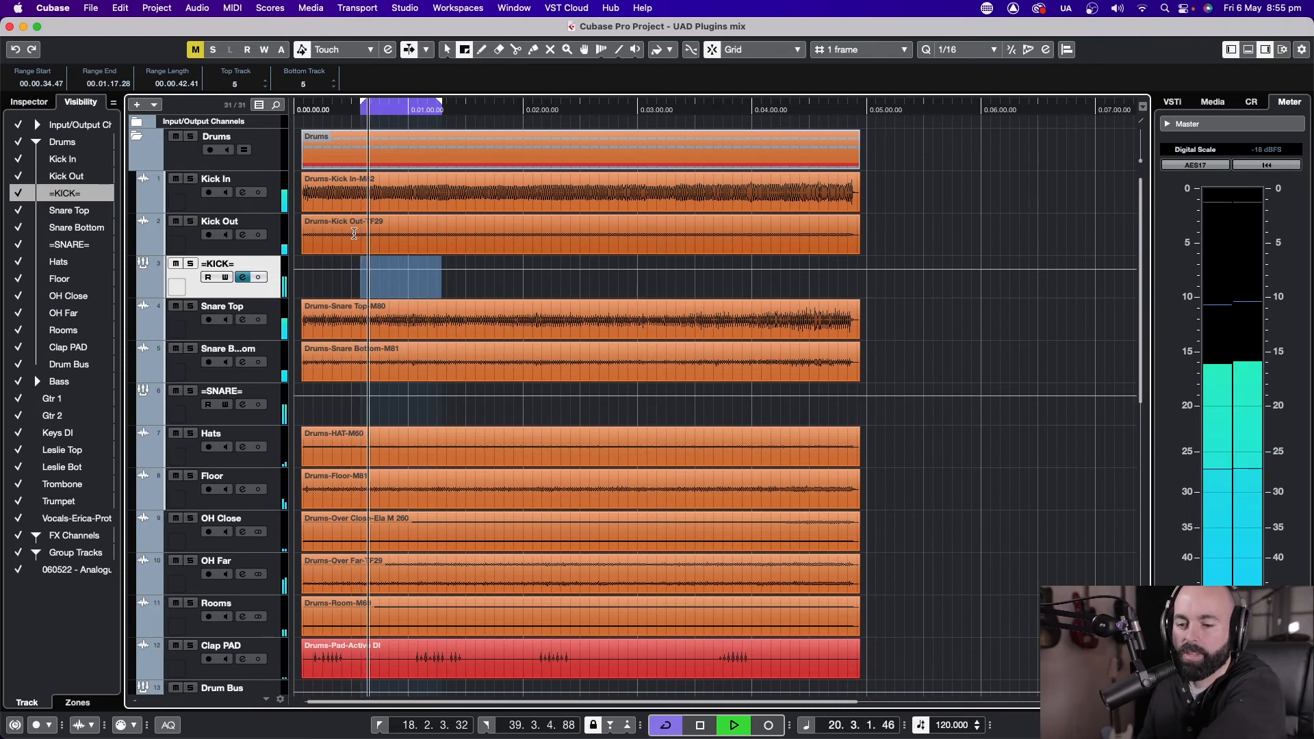
Audition the kick and snare soloed and in the full mix, and stop playback.
{"action": "key", "text": "space"}
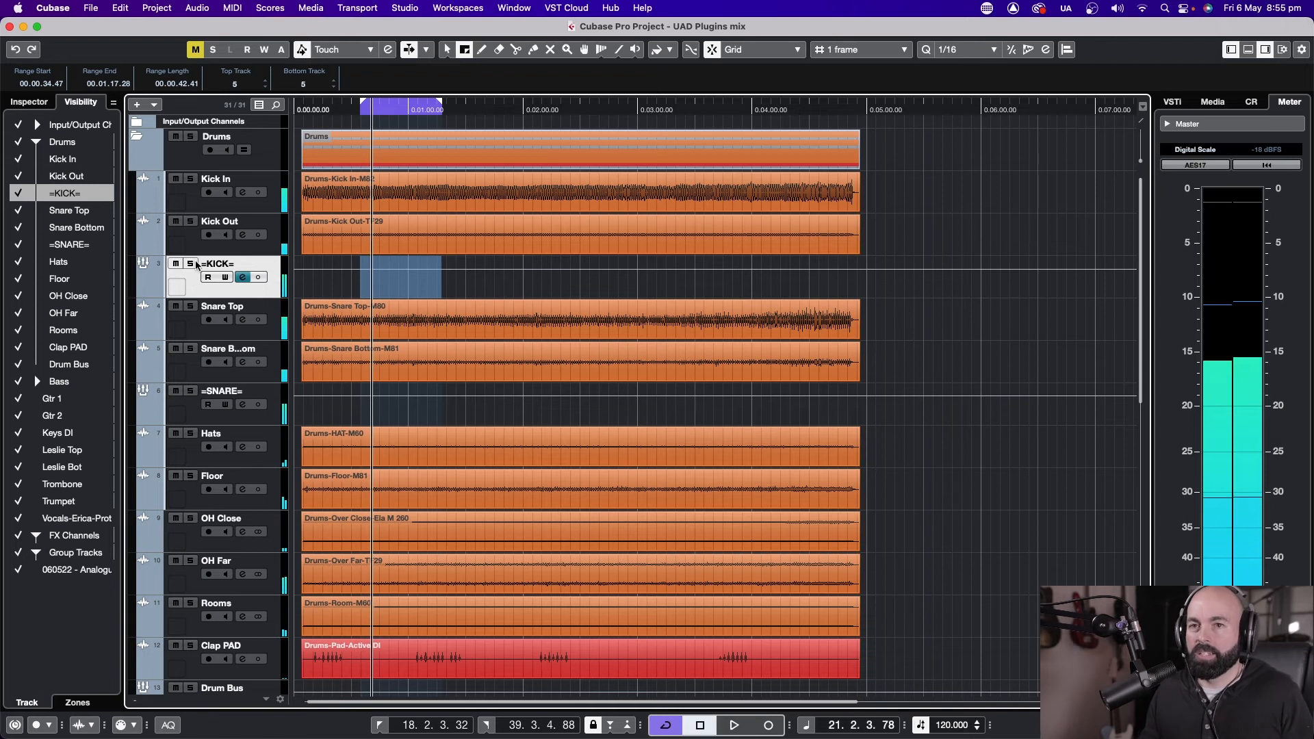
{"action": "left_click", "coordinate": [190, 263]}
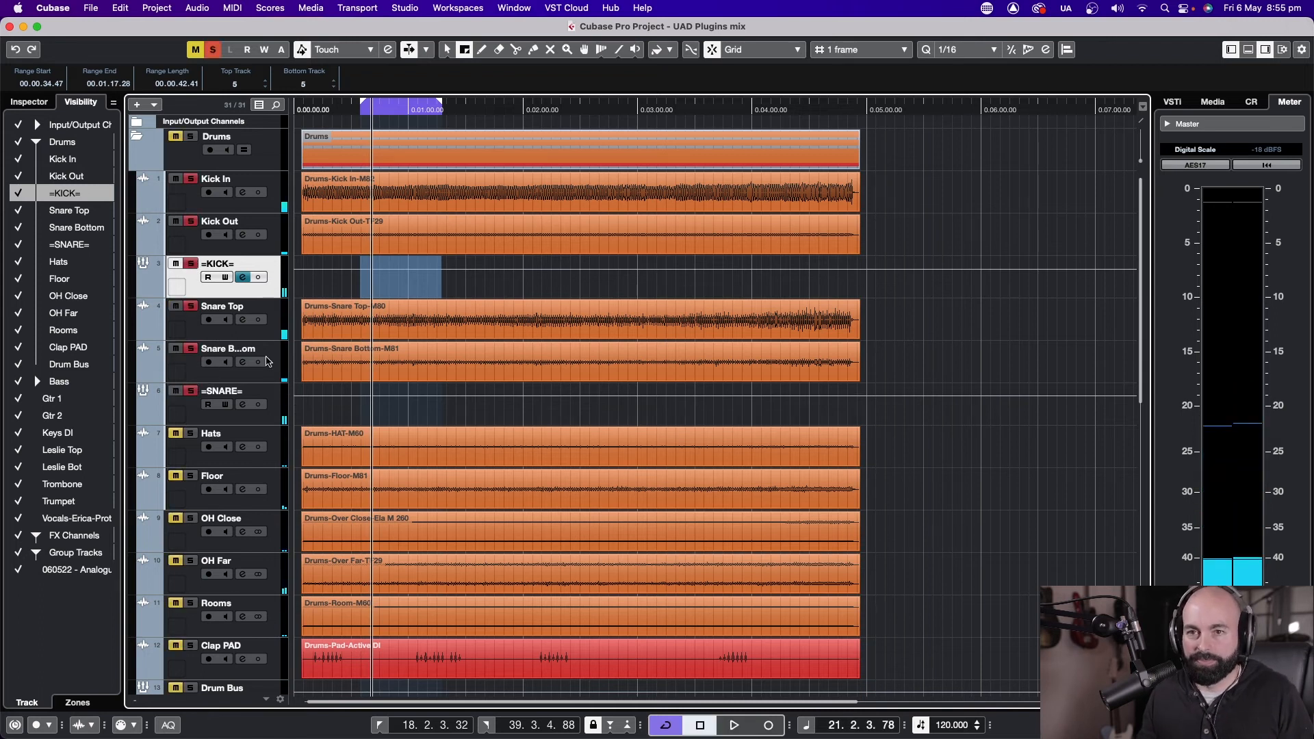
{"action": "scroll", "coordinate": [236, 386], "scroll_direction": "down", "scroll_amount": 5}
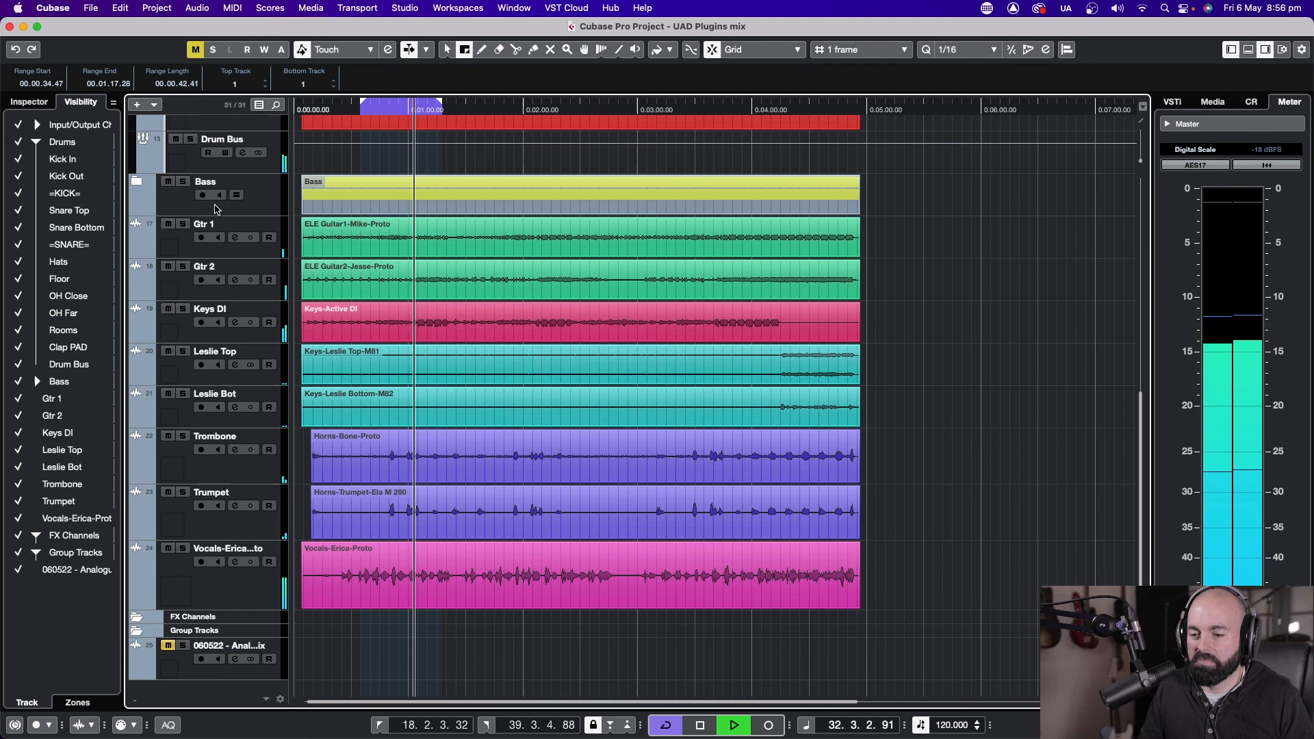
{"action": "key", "text": "space"}
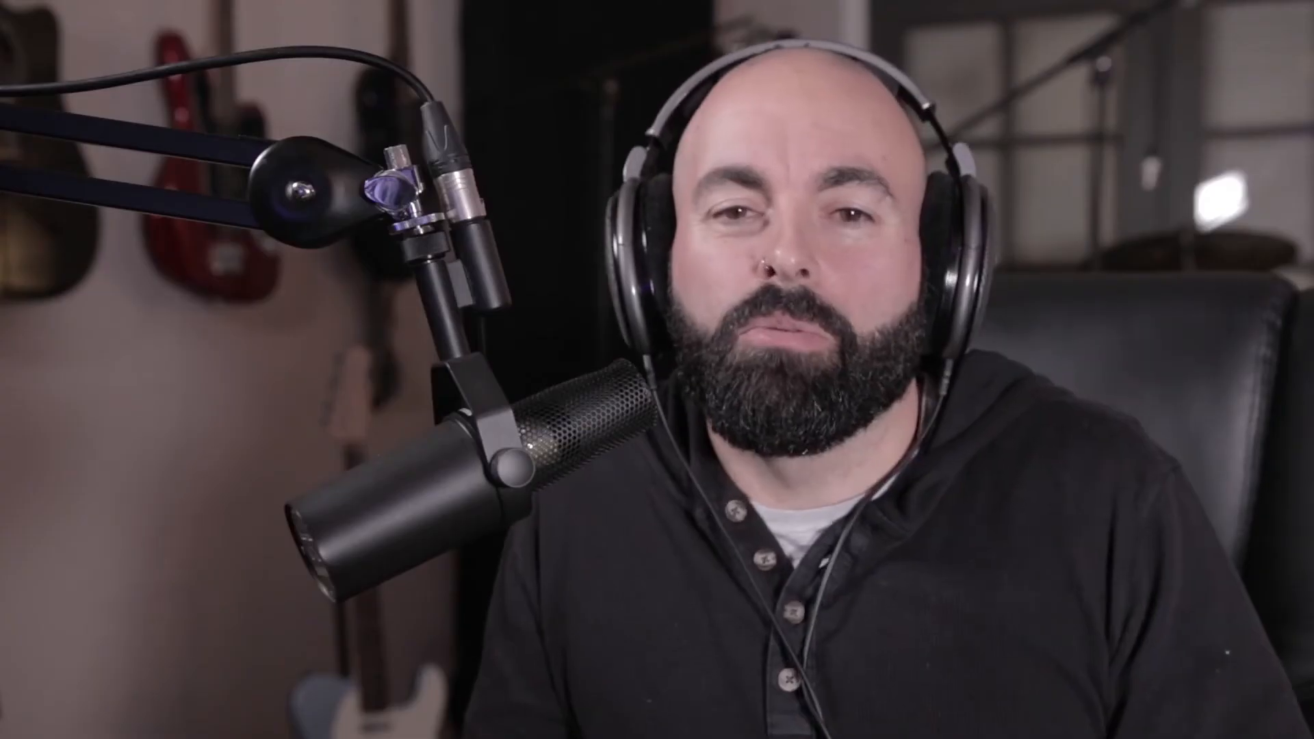